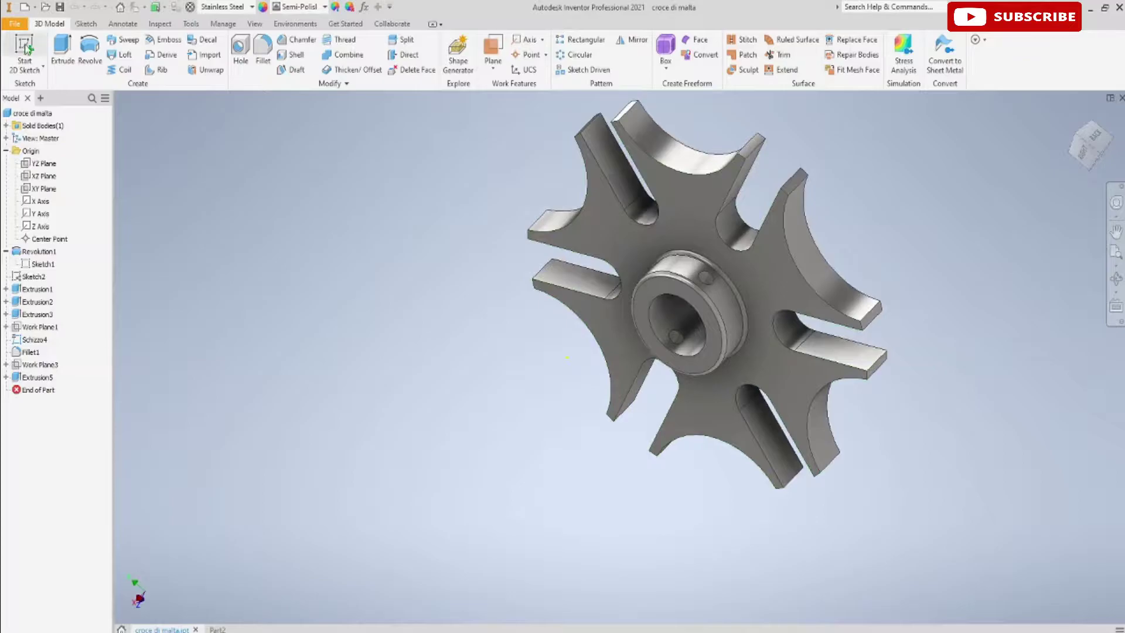
# Step: Create a new empty part from the Standard.ipt template
pyautogui.click(15, 24)
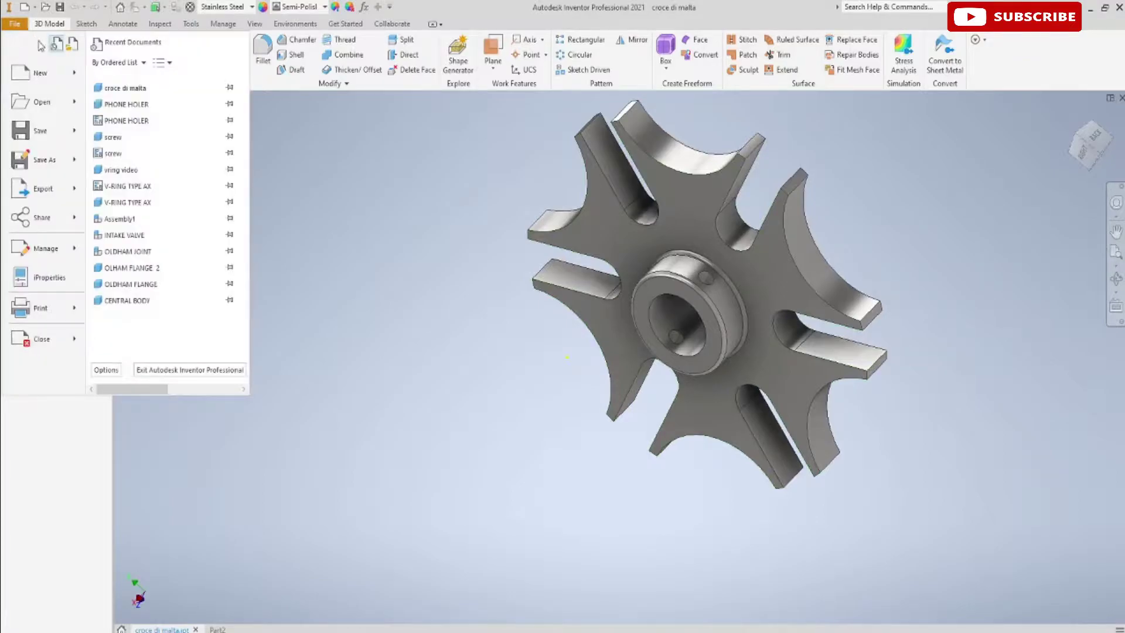
pyautogui.click(40, 75)
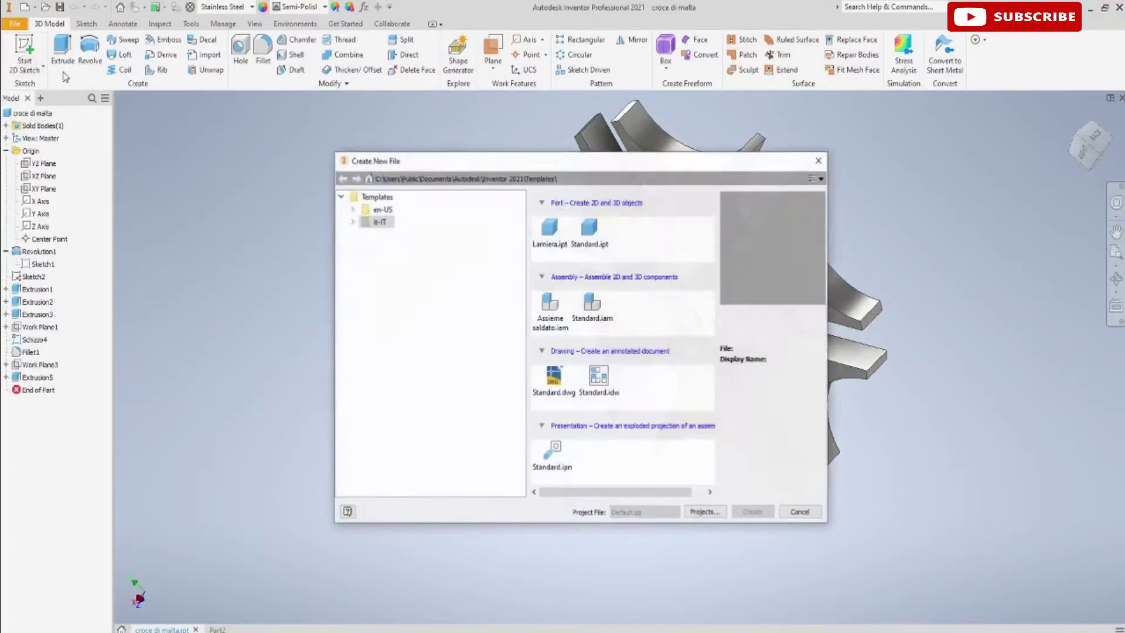
pyautogui.click(596, 248)
pyautogui.click(766, 514)
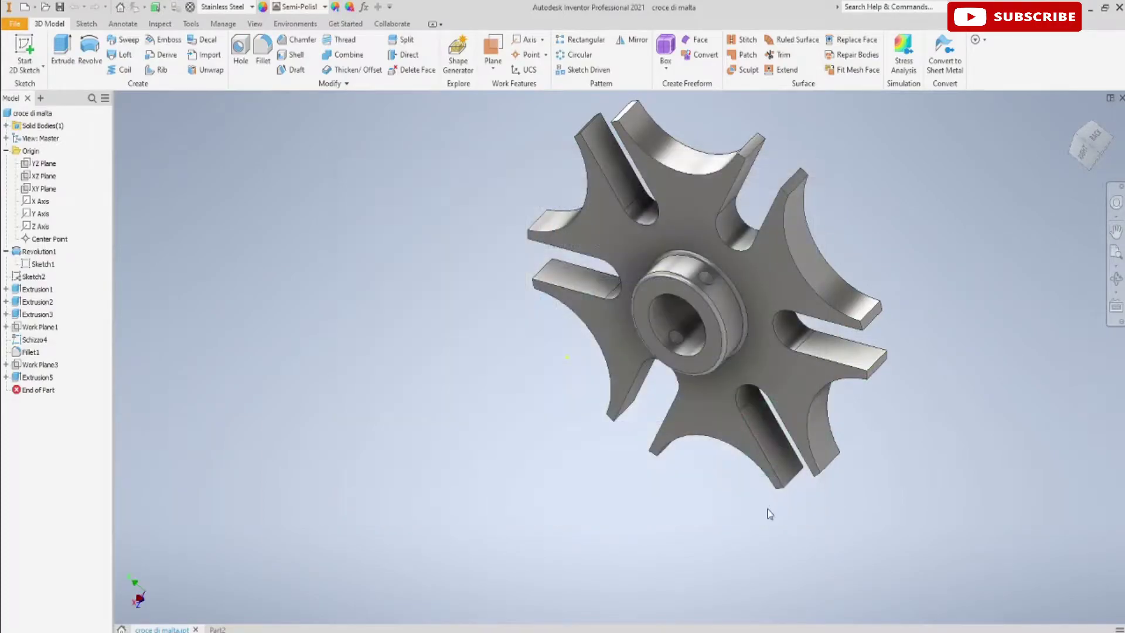
# Step: Start a sketch on an origin plane and project the Y axis into it
pyautogui.click(12, 46)
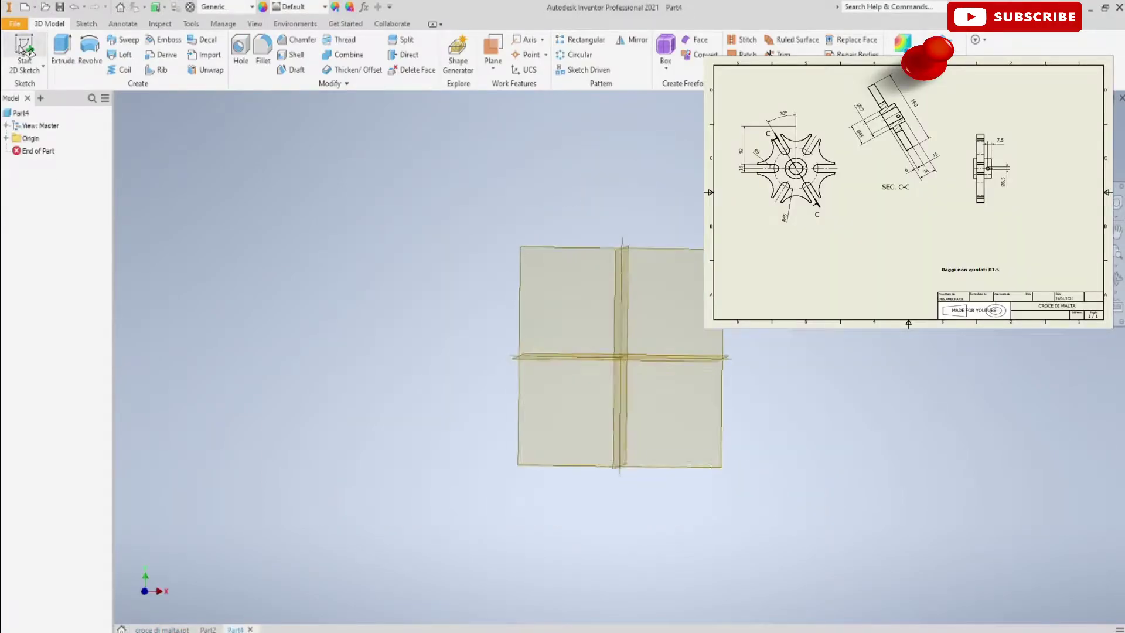
pyautogui.click(538, 200)
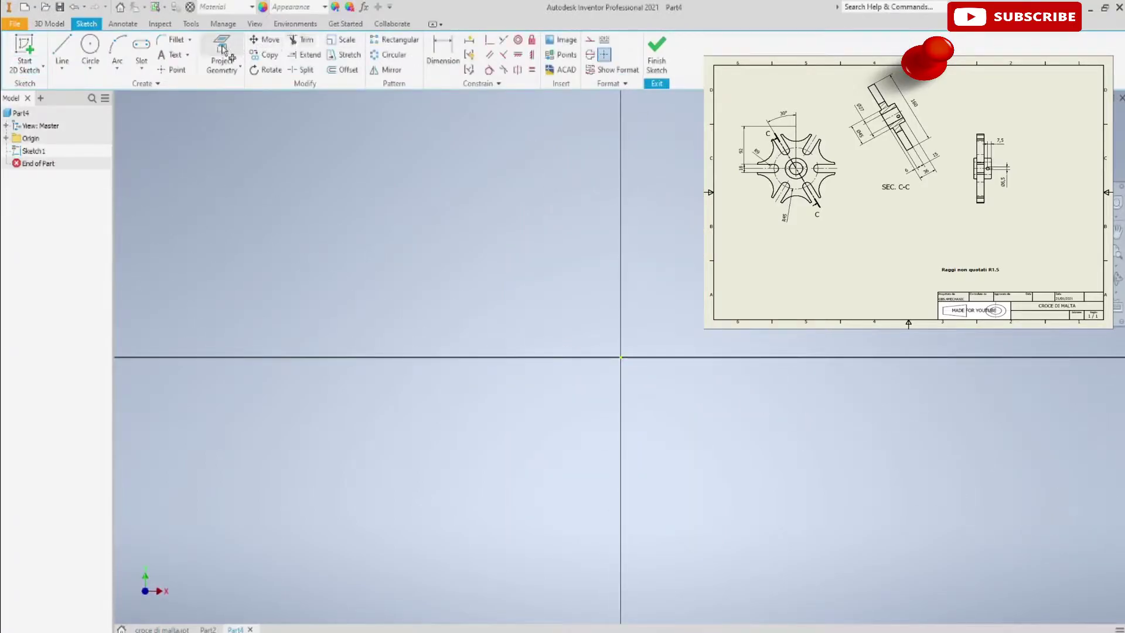
pyautogui.click(6, 139)
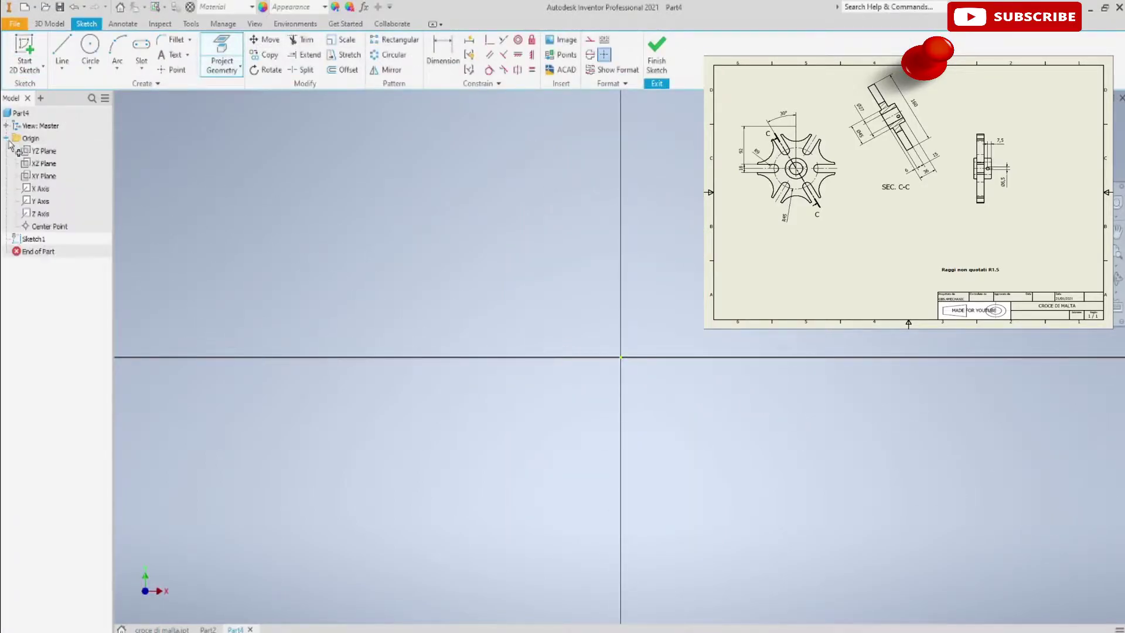
pyautogui.click(36, 202)
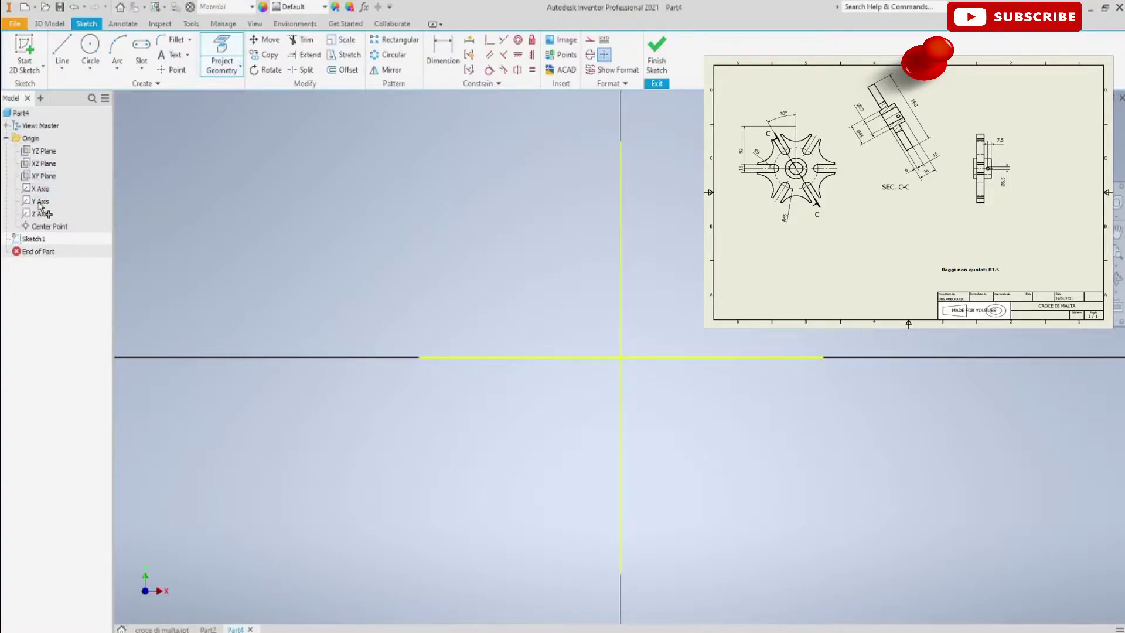
# Step: Draw the first profile lines from the origin: 22.5 vertical, then 6 horizontal
pyautogui.click(63, 50)
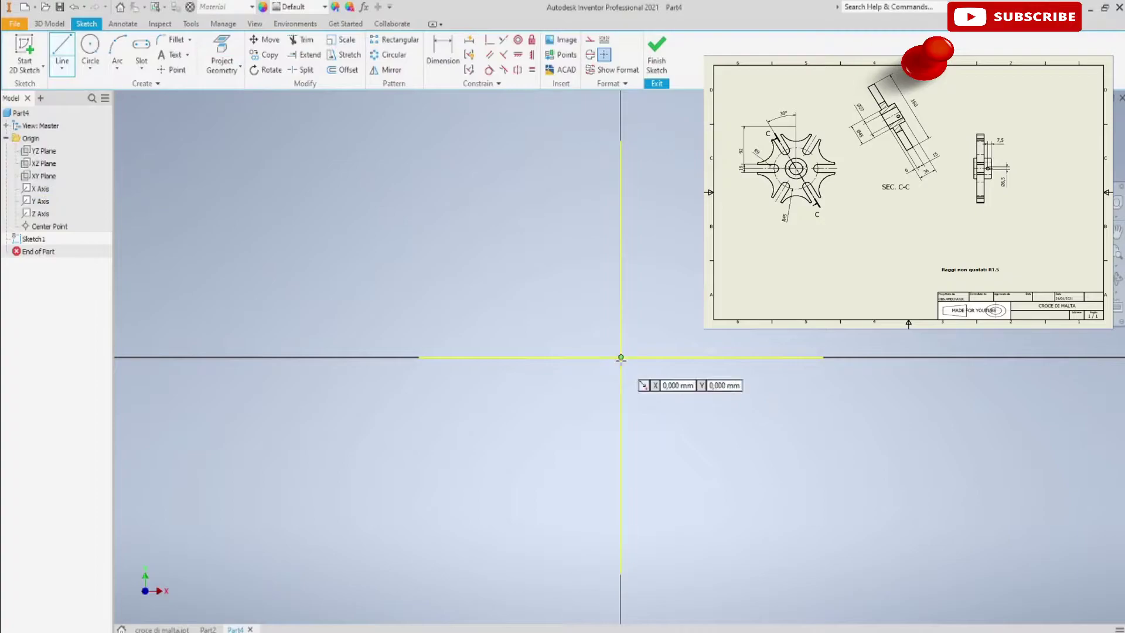
pyautogui.click(620, 357)
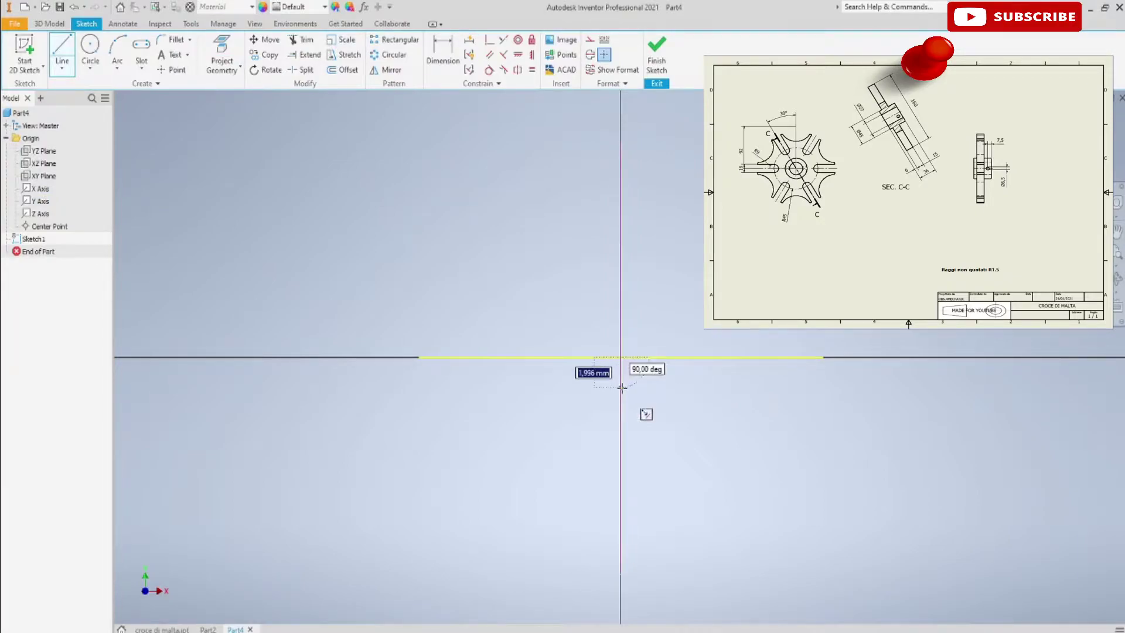
pyautogui.press('Tab')
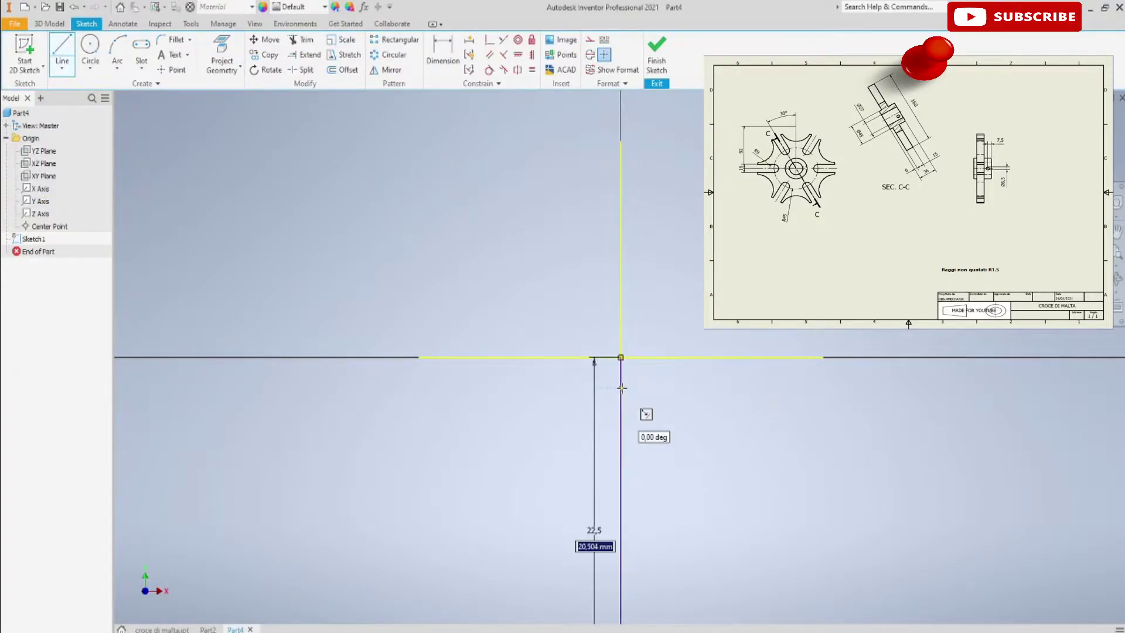
pyautogui.press('Return')
pyautogui.moveTo(733, 515); pyautogui.dragTo(711, 384, button='middle')
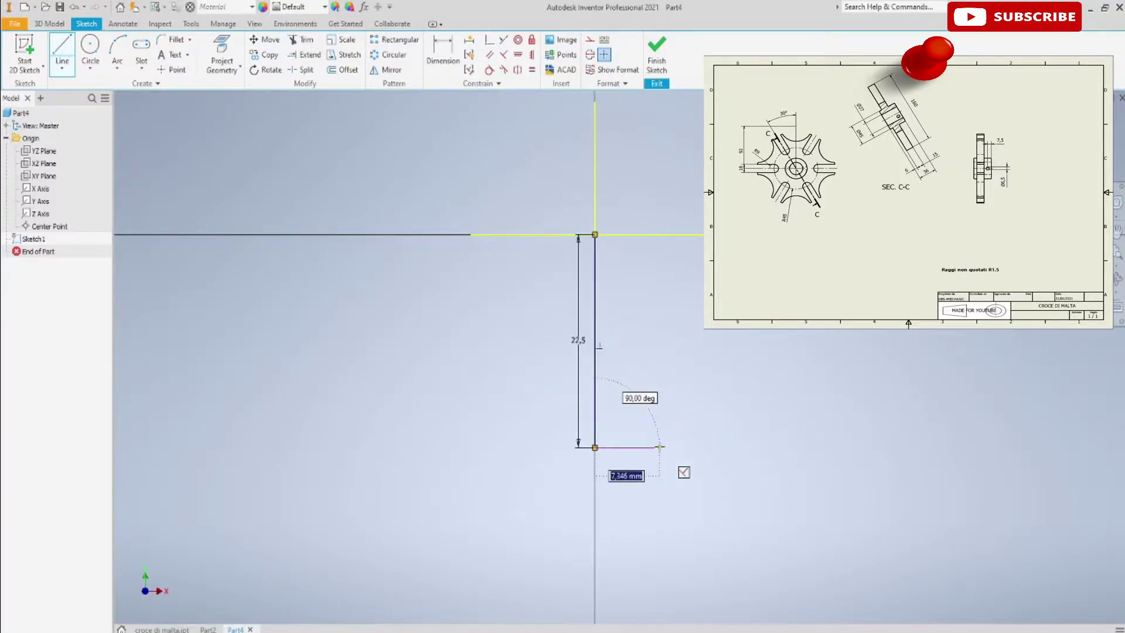
pyautogui.write('6')
pyautogui.press('Tab')
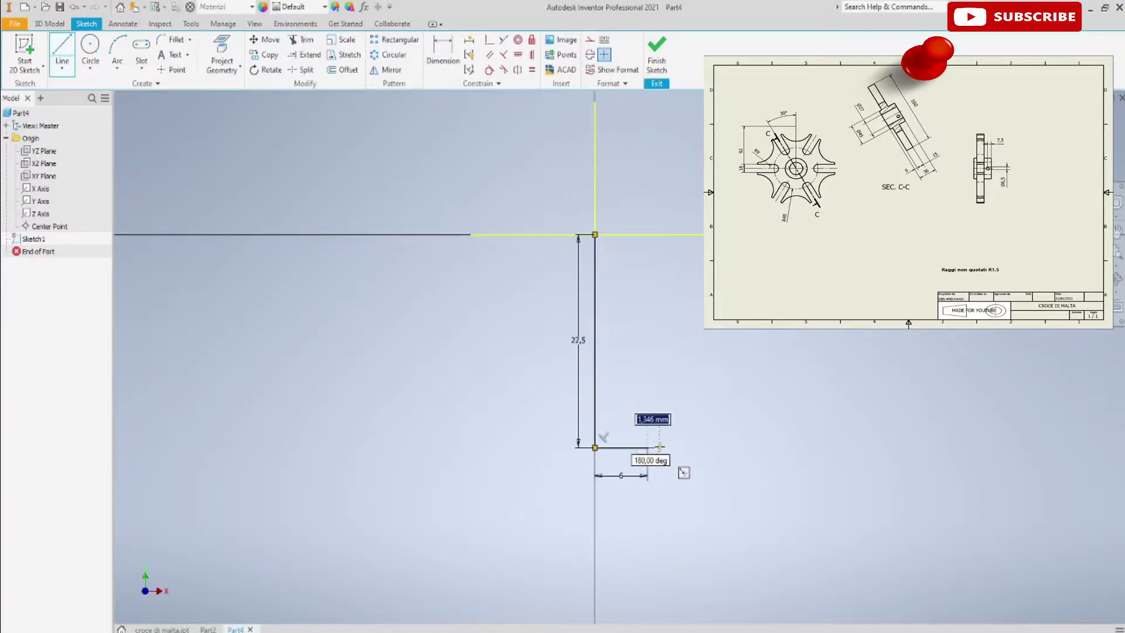
pyautogui.click(660, 446)
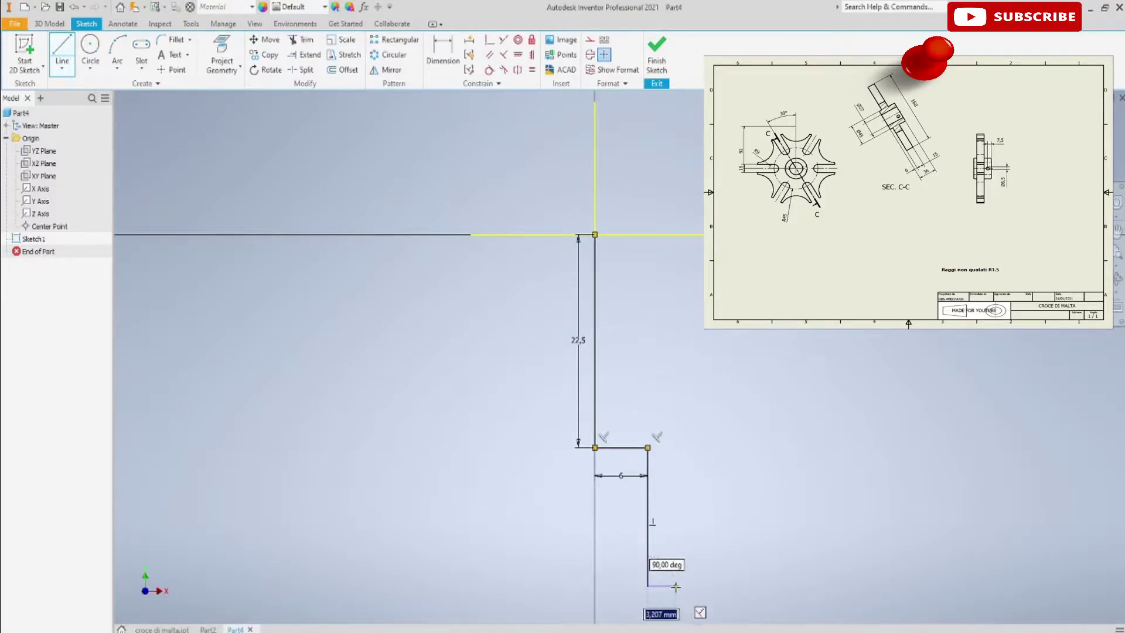
# Step: Add the two 15 step segments and close the profile back at the origin
pyautogui.press('Return')
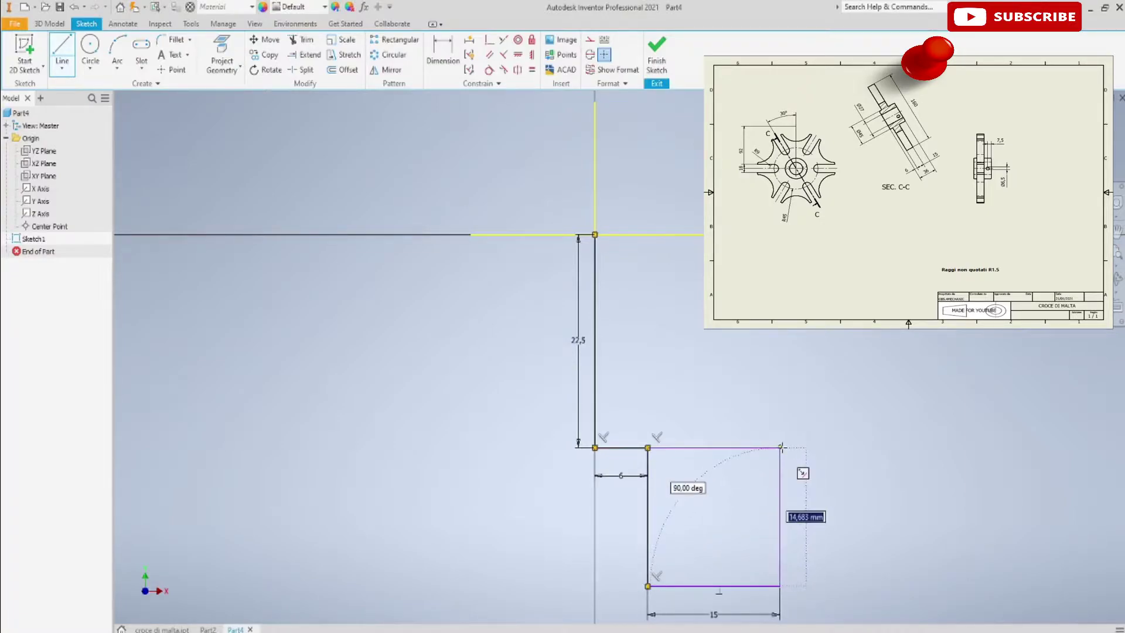
pyautogui.click(781, 447)
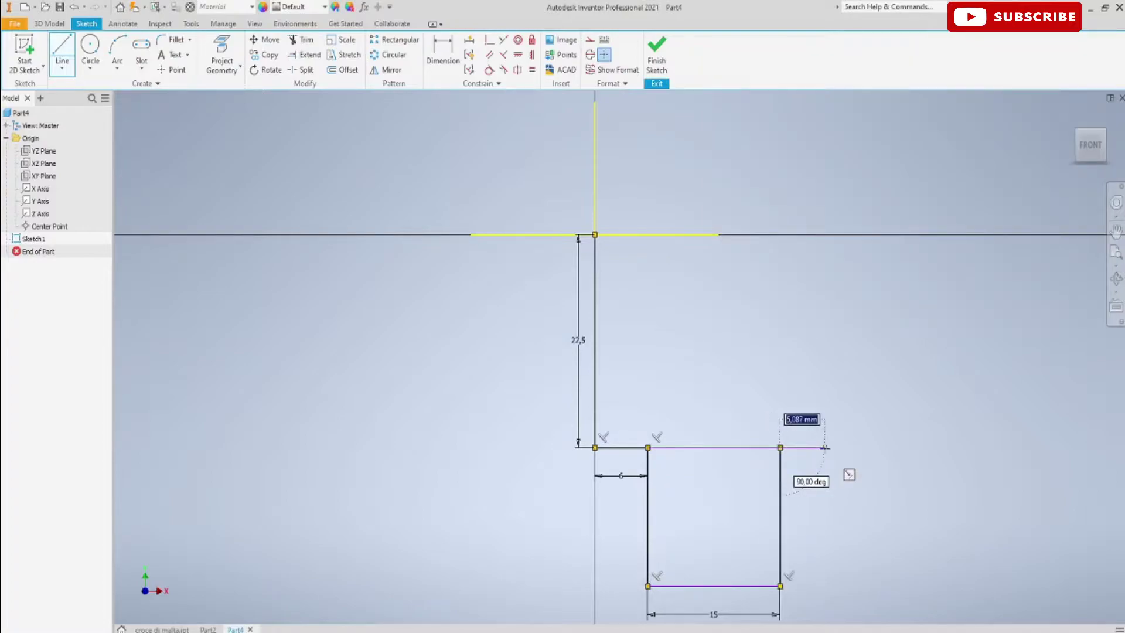
pyautogui.write('5')
pyautogui.press('Return')
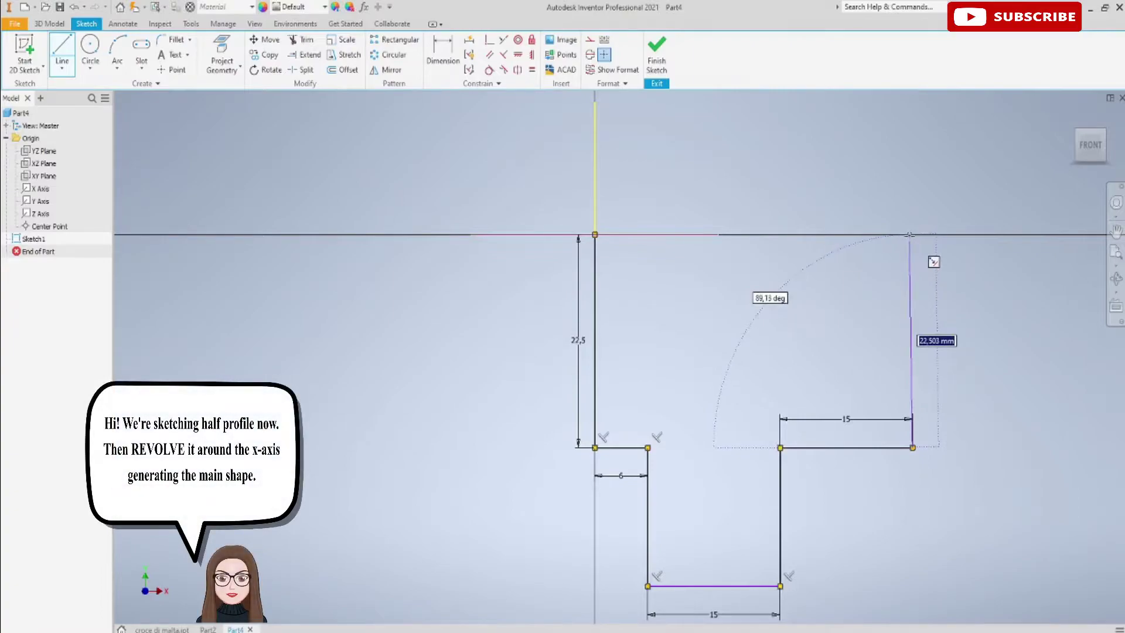
pyautogui.click(912, 234)
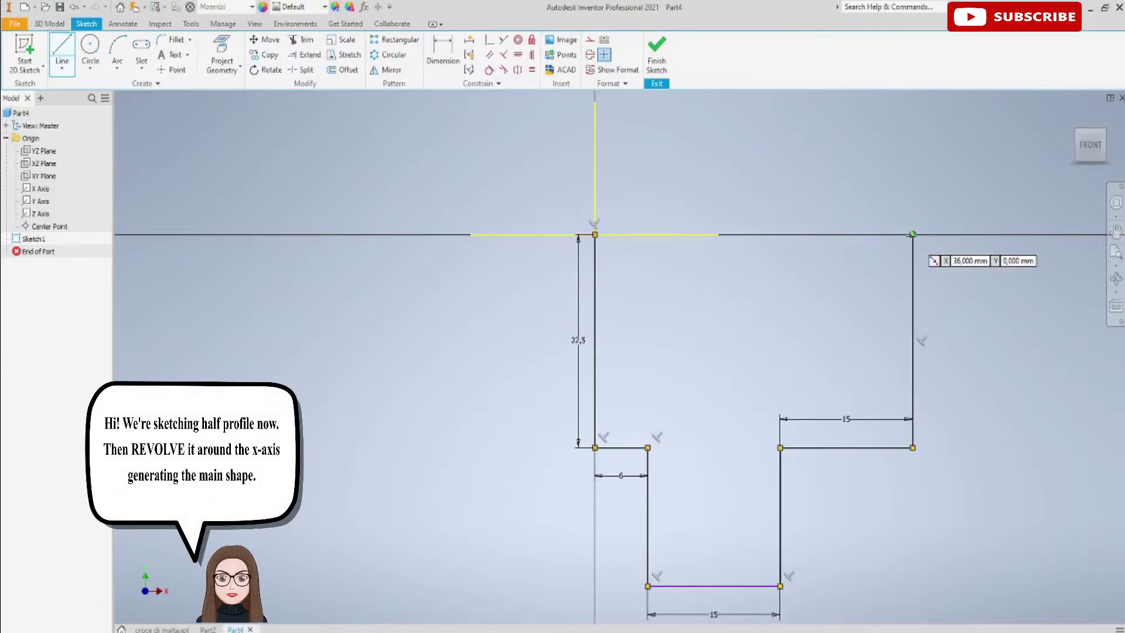
pyautogui.click(594, 235)
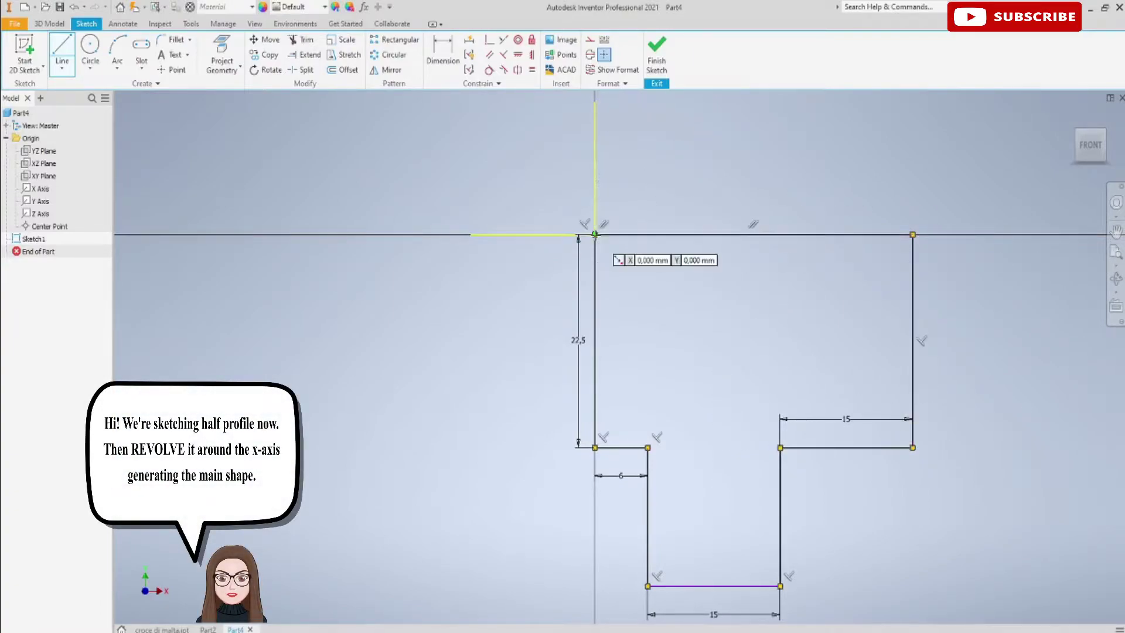
# Step: Dimension the profile's overall height between top and bottom lines to 80 and finish Sketch1
pyautogui.click(443, 53)
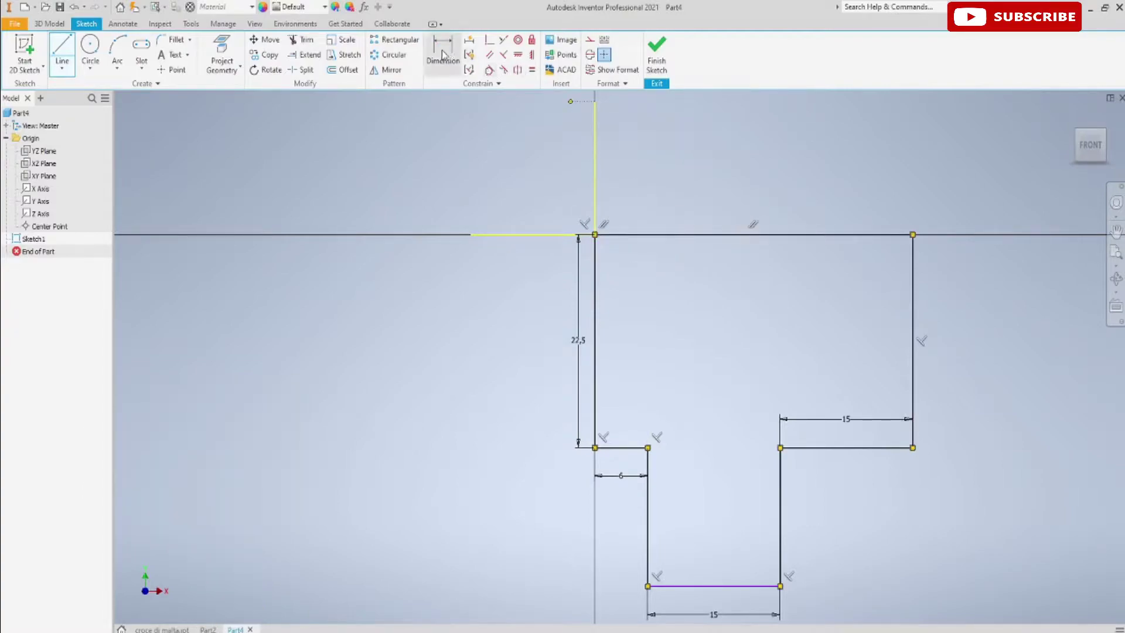
pyautogui.click(781, 235)
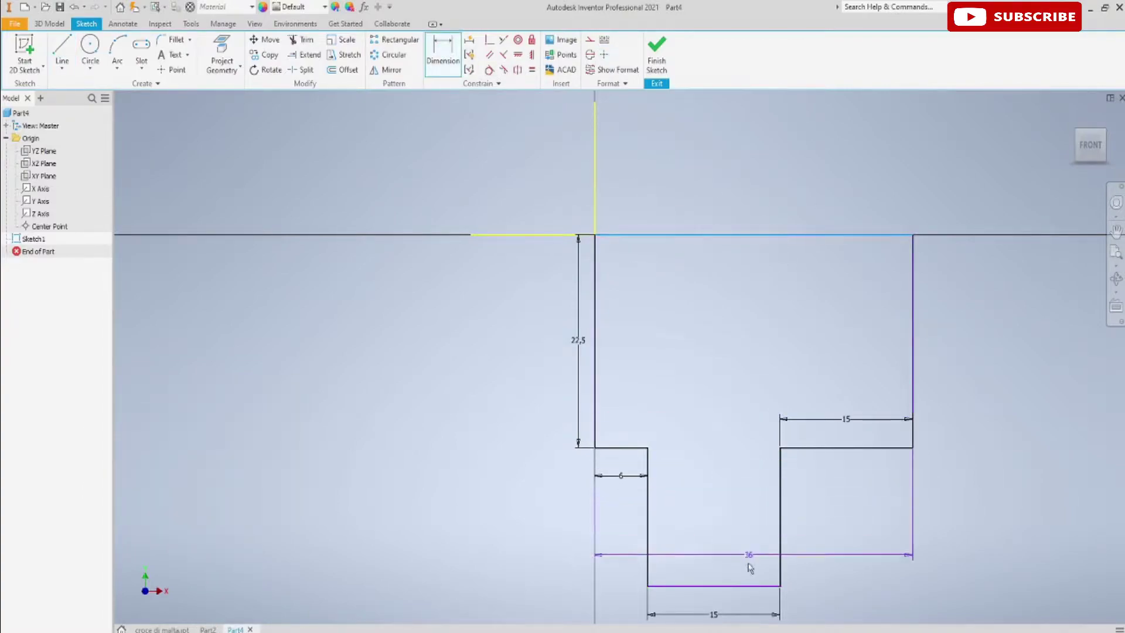
pyautogui.click(749, 586)
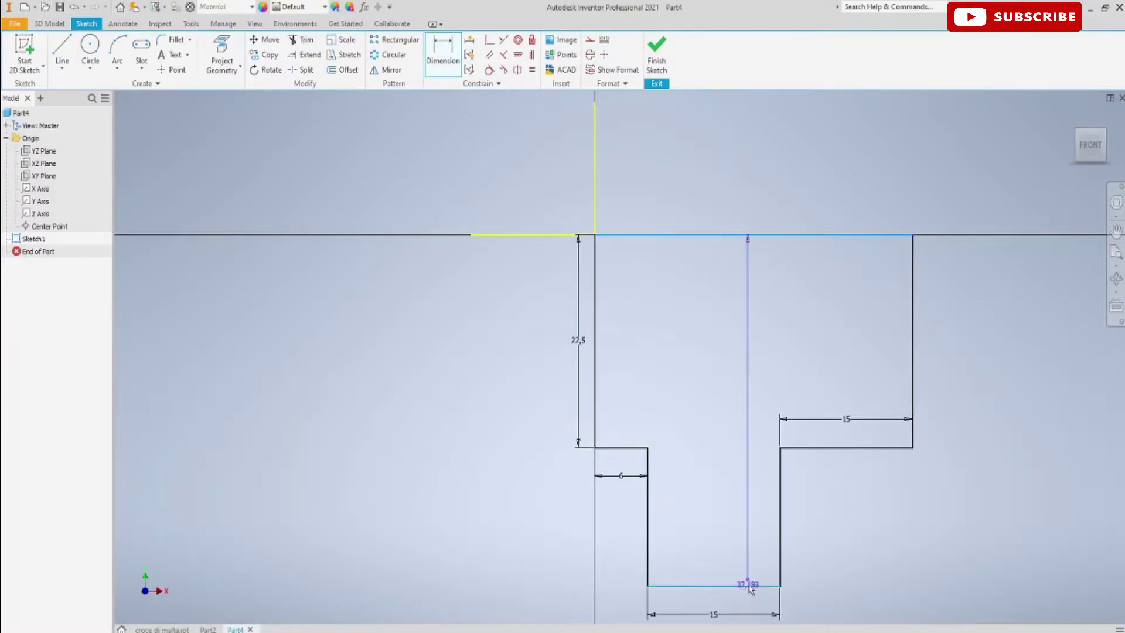
pyautogui.click(444, 478)
pyautogui.write('80')
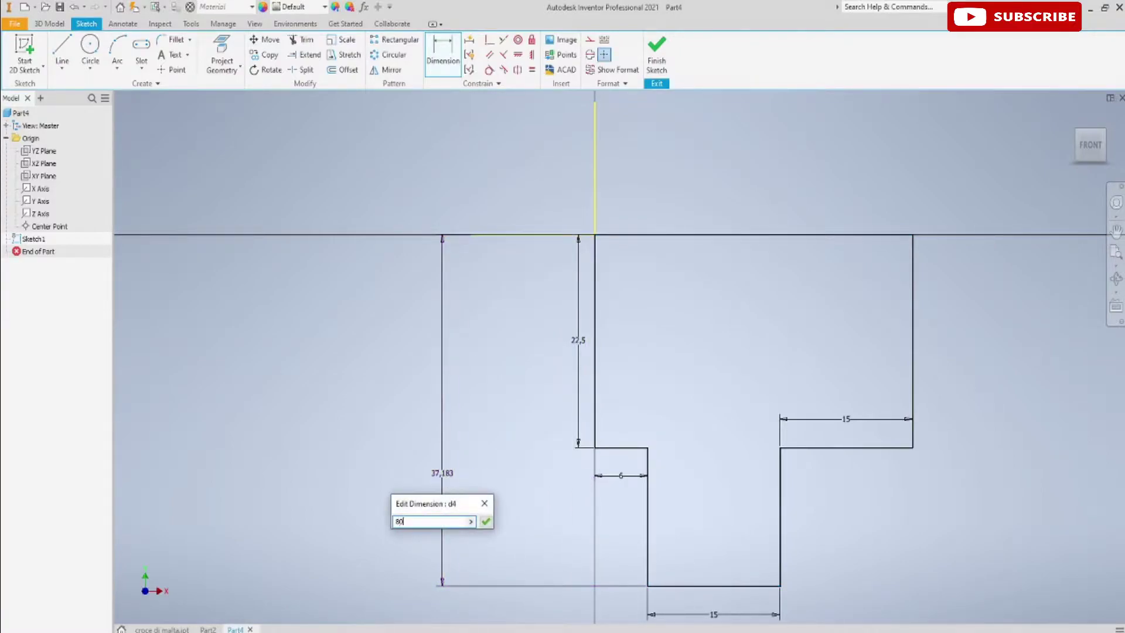
pyautogui.press('Return')
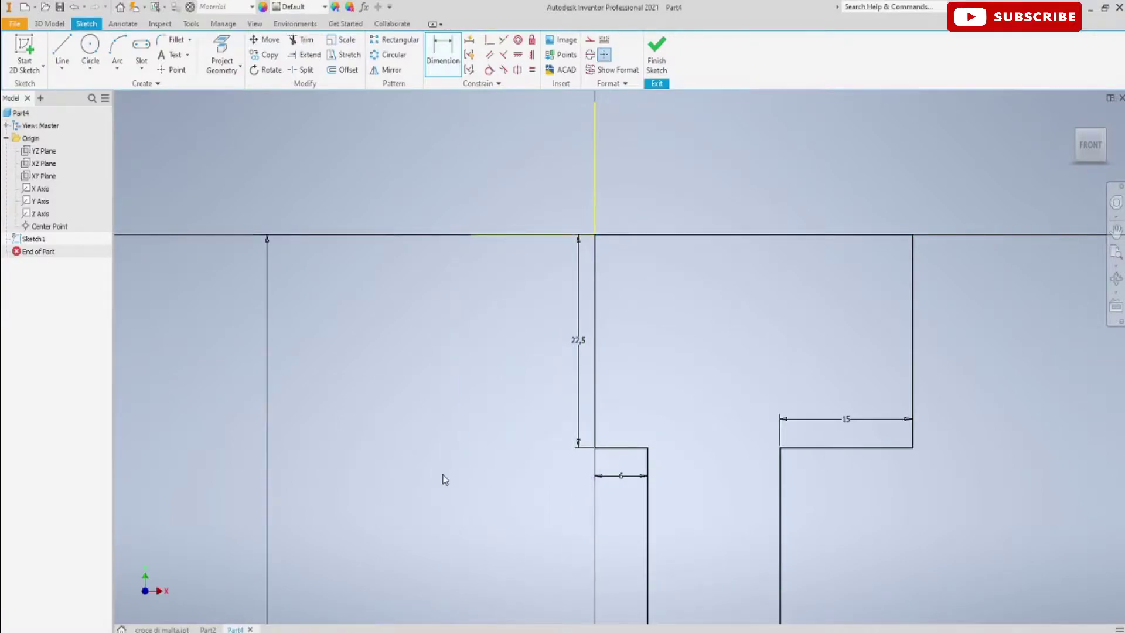
pyautogui.scroll(-4, 444, 479)
pyautogui.moveTo(444, 479); pyautogui.dragTo(452, 316, button='middle')
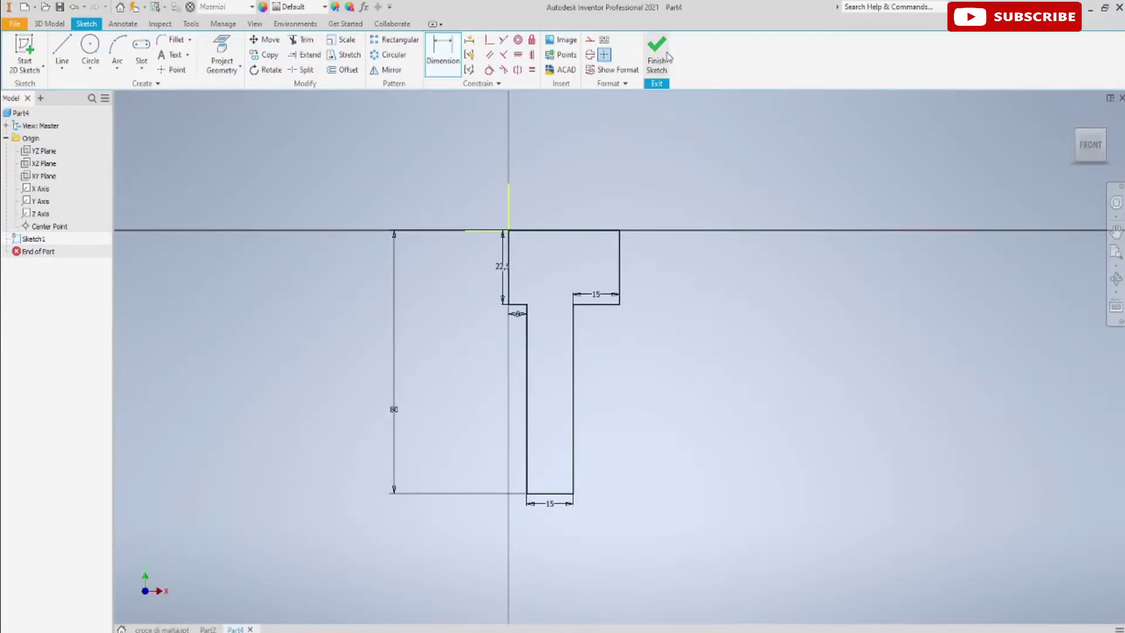
pyautogui.keyDown('shift'); pyautogui.moveTo(662, 176); pyautogui.dragTo(777, 243, button='middle'); pyautogui.keyUp('shift')
pyautogui.moveTo(775, 238); pyautogui.dragTo(789, 257, button='right')
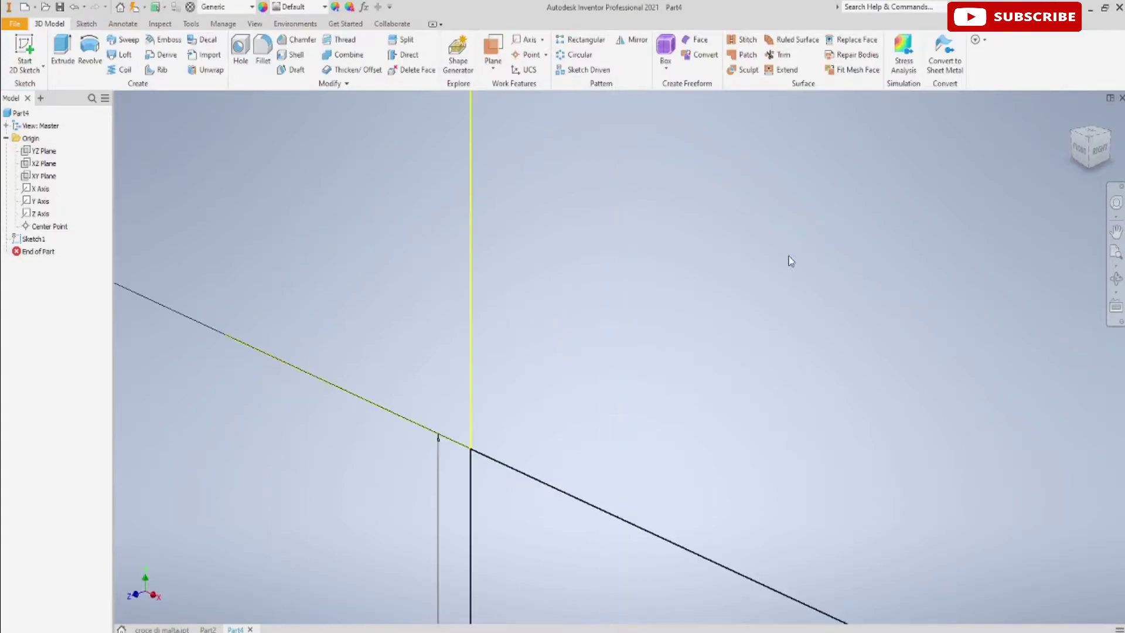
# Step: Revolve the T-shaped profile 360° about its top edge into a disc with a hub
pyautogui.moveTo(868, 339)
pyautogui.mouseDown(button='middle')
pyautogui.moveTo(701, 293)
pyautogui.moveTo(751, 272)
pyautogui.moveTo(748, 292)
pyautogui.mouseUp(button='middle')
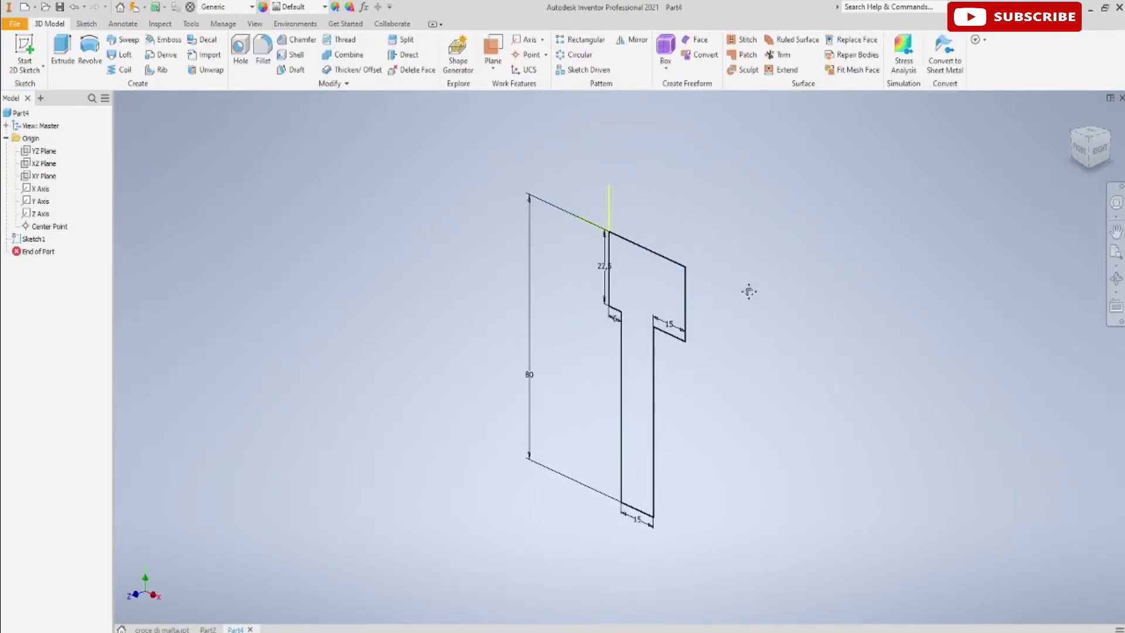
pyautogui.click(90, 50)
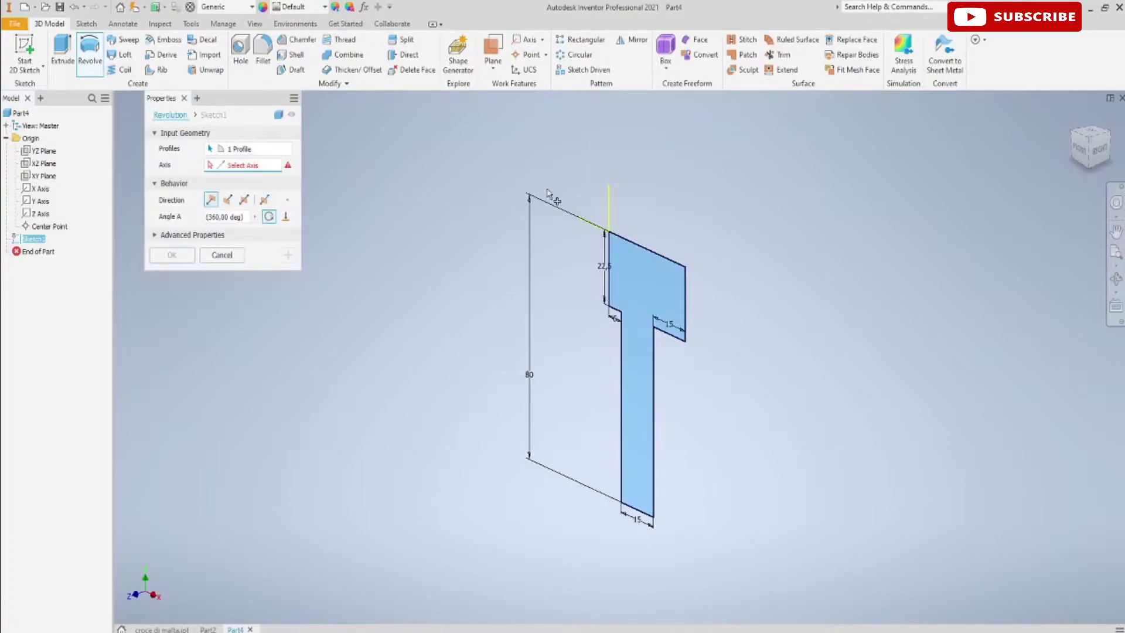
pyautogui.click(625, 245)
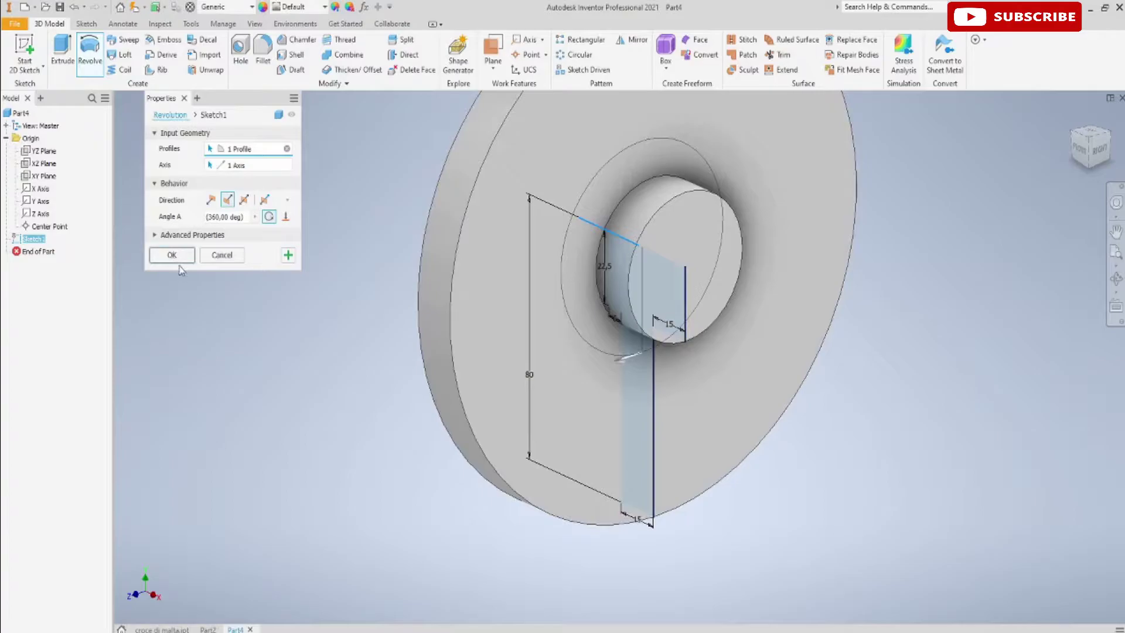
pyautogui.click(174, 257)
pyautogui.scroll(-3, 335, 298)
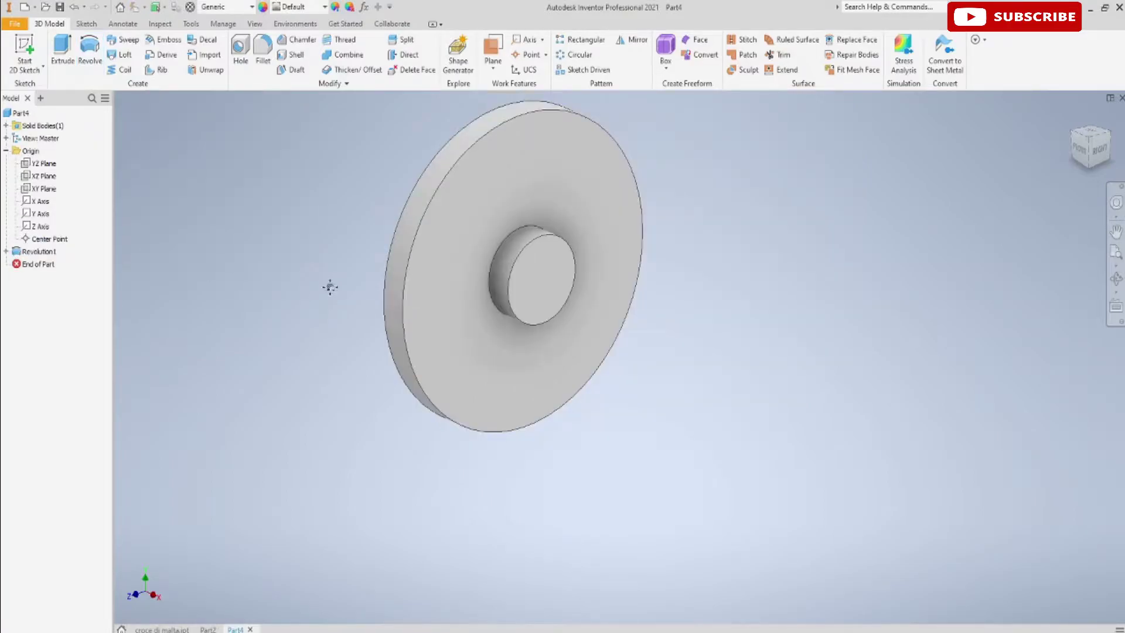
pyautogui.moveTo(342, 349)
pyautogui.keyDown('shift'); pyautogui.mouseDown(button='middle')
pyautogui.moveTo(625, 352)
pyautogui.moveTo(434, 371)
pyautogui.moveTo(467, 371)
pyautogui.mouseUp(button='middle'); pyautogui.keyUp('shift')
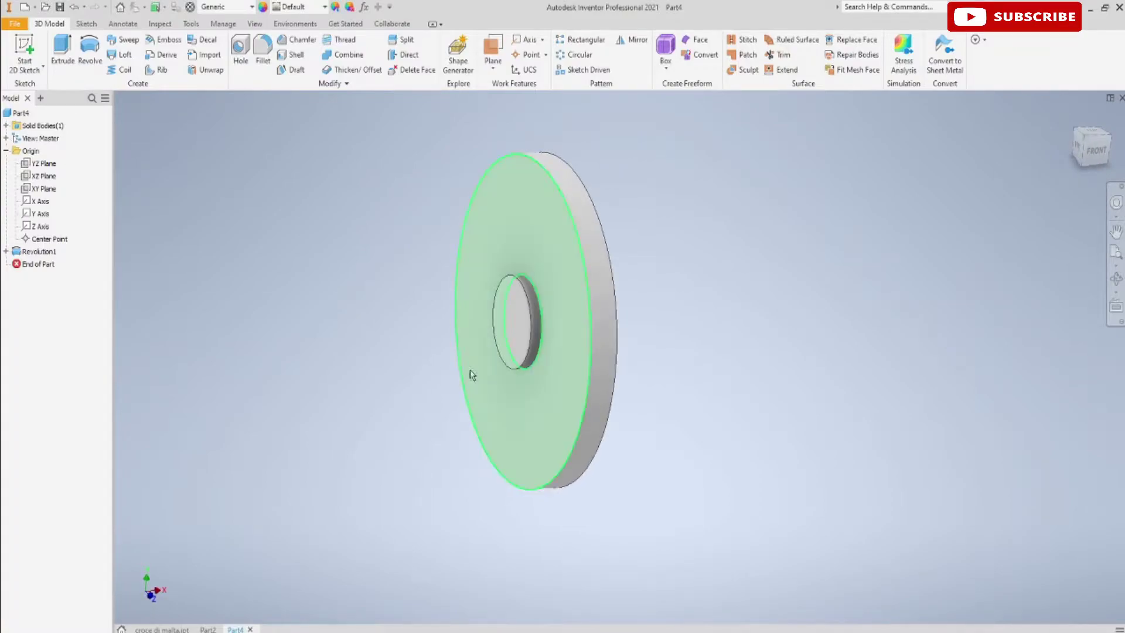
# Step: Sketch a 90 mm construction circle at the origin on the disc face
pyautogui.click(24, 50)
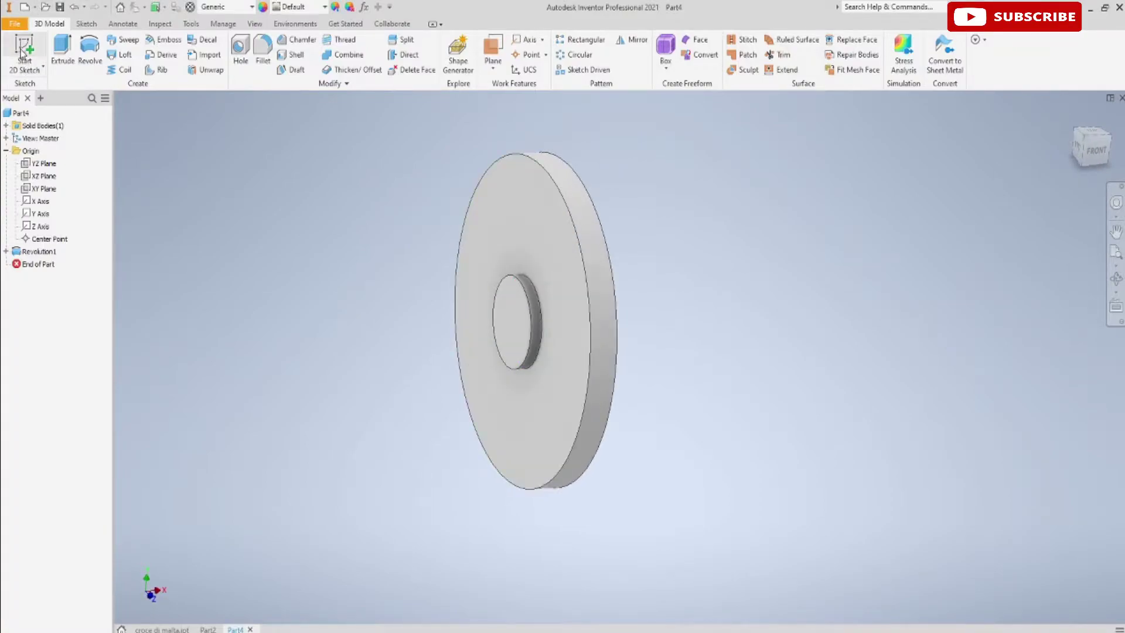
pyautogui.click(525, 221)
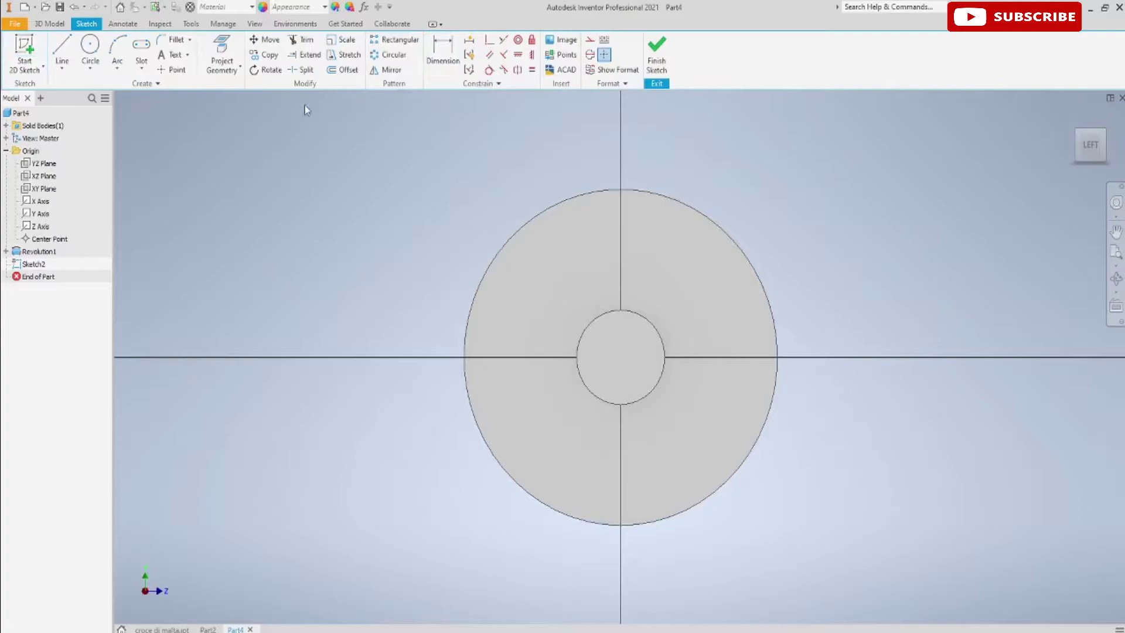
pyautogui.click(90, 46)
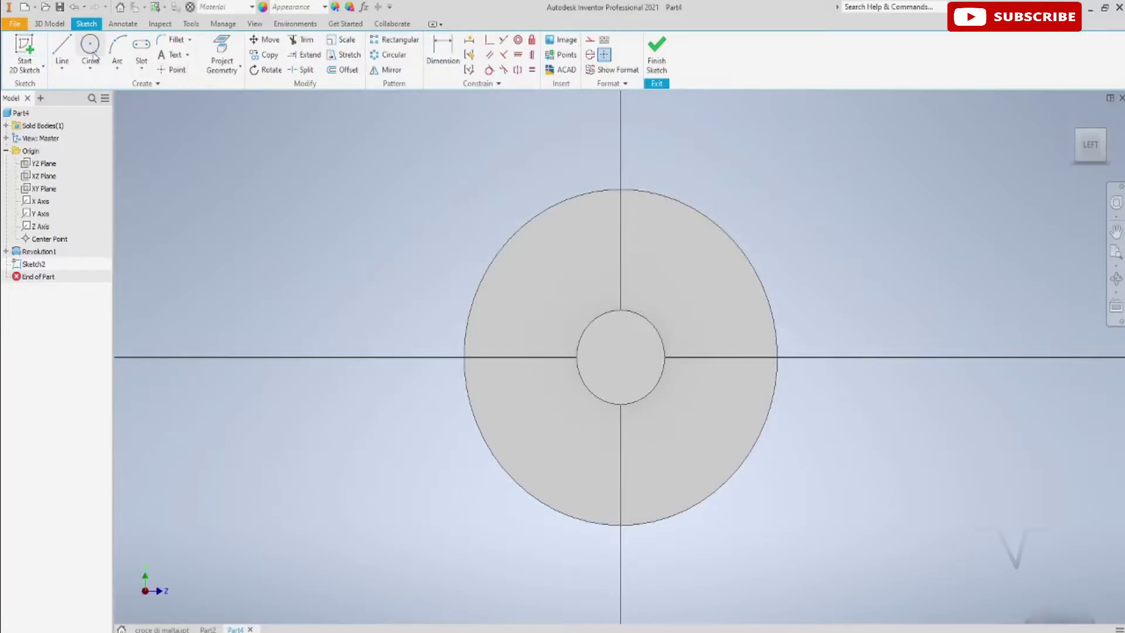
pyautogui.click(620, 356)
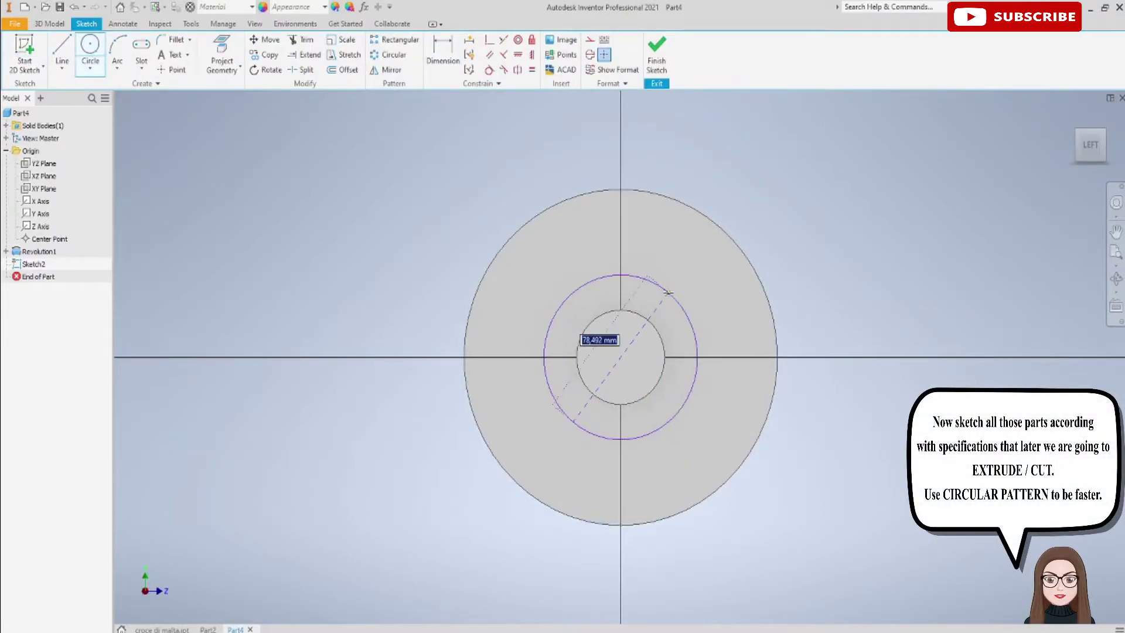
pyautogui.press('Return')
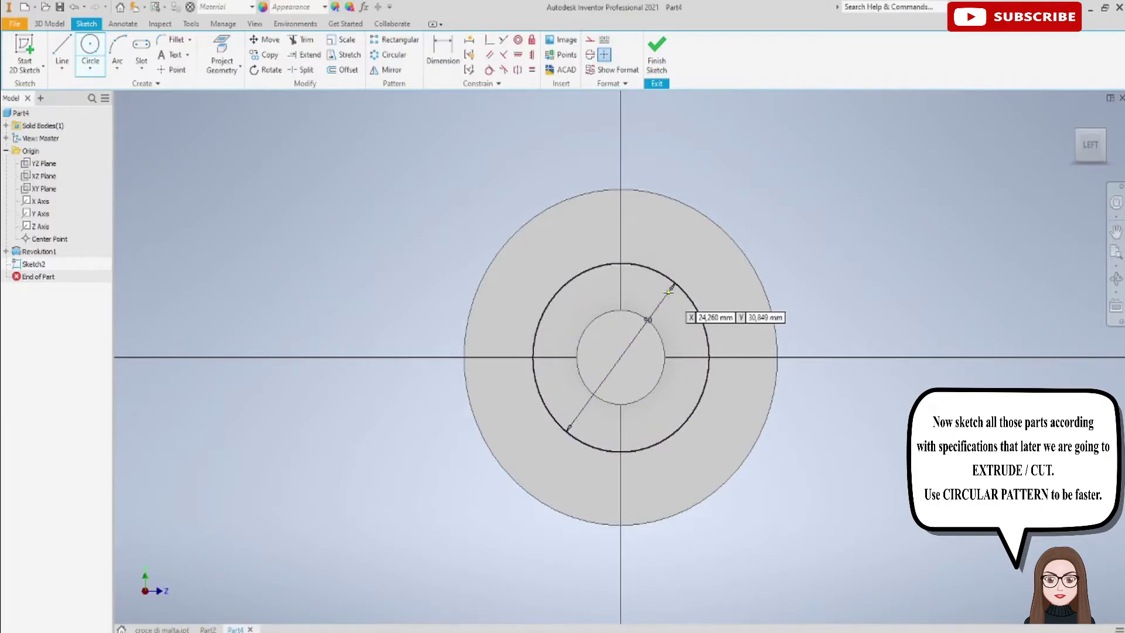
pyautogui.press('Escape')
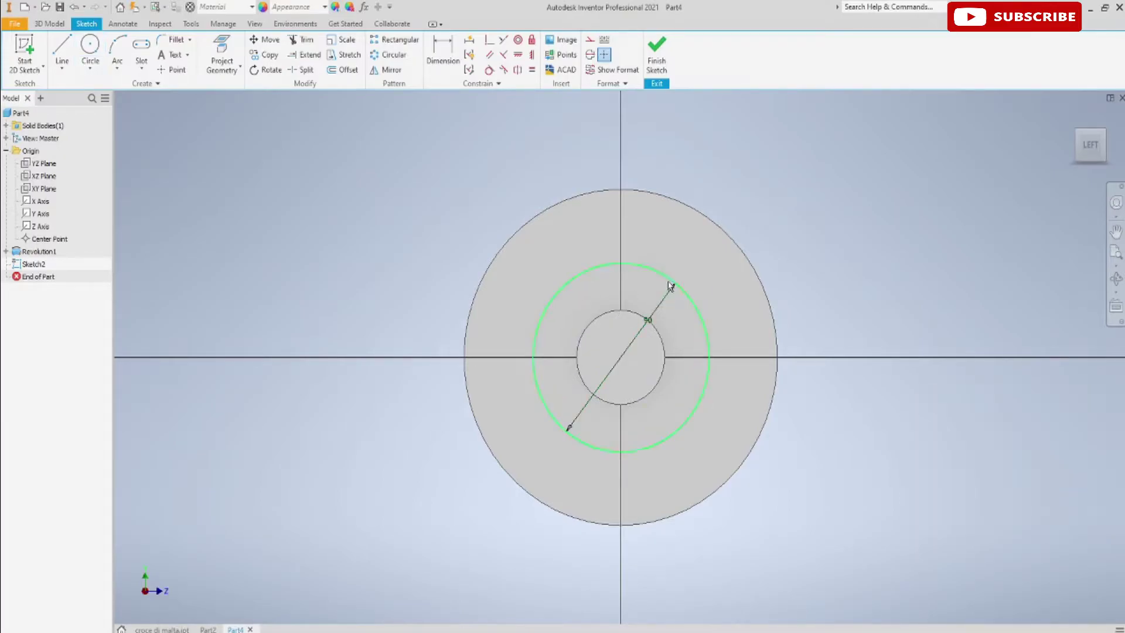
pyautogui.rightClick(668, 284)
pyautogui.click(718, 286)
# Step: Add a 66 mm circle on the vertical axis, its centre 92 mm from the origin
pyautogui.click(89, 46)
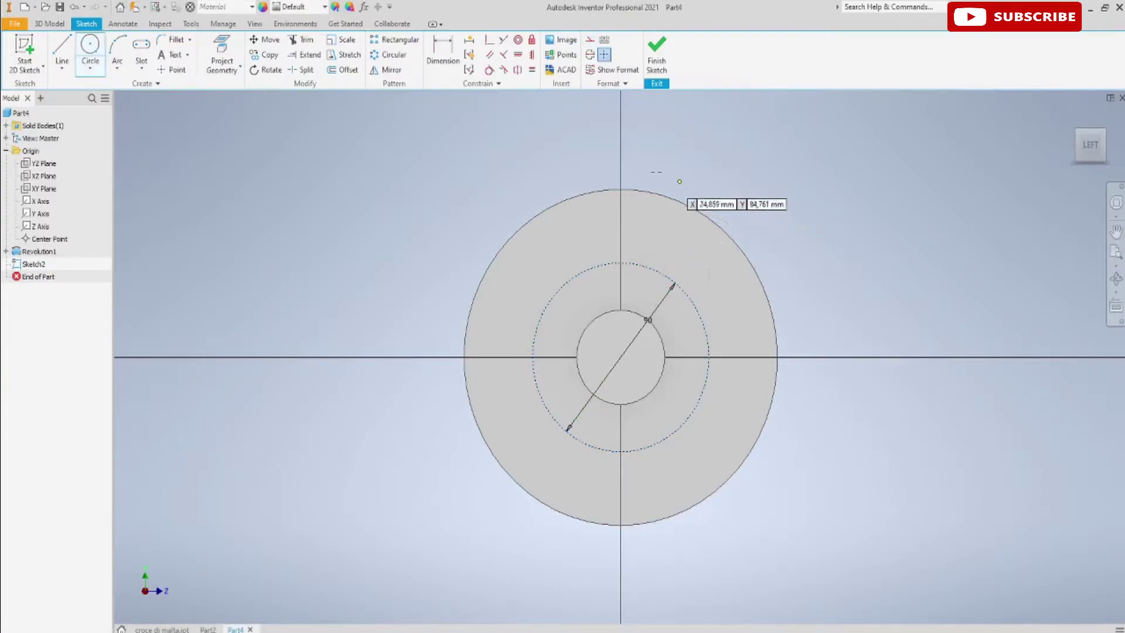
pyautogui.click(620, 160)
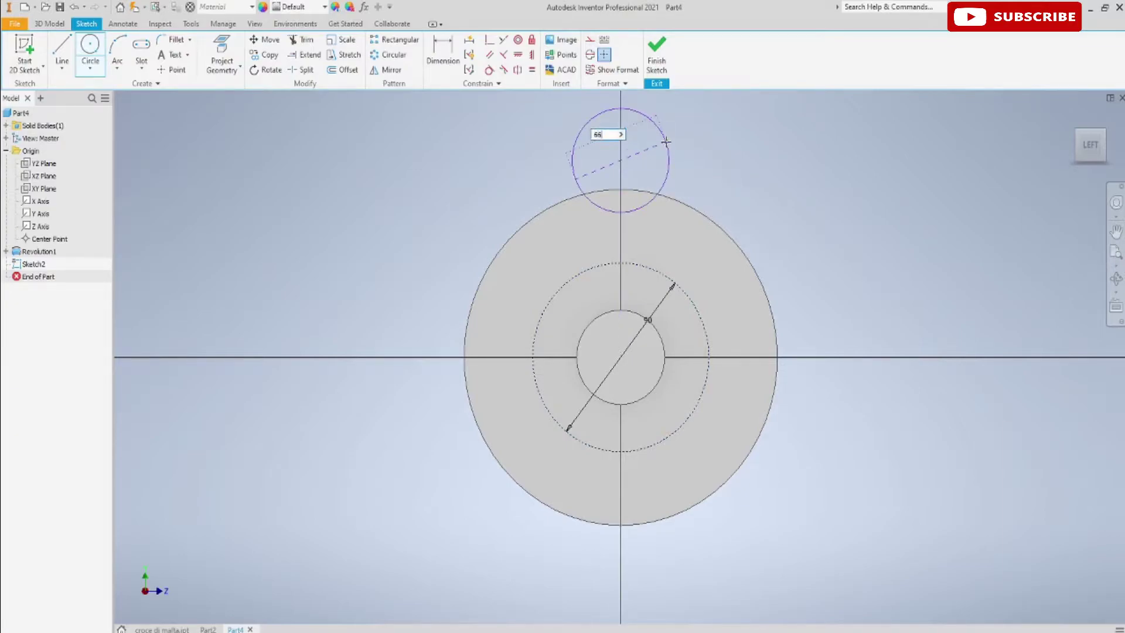
pyautogui.press('Return')
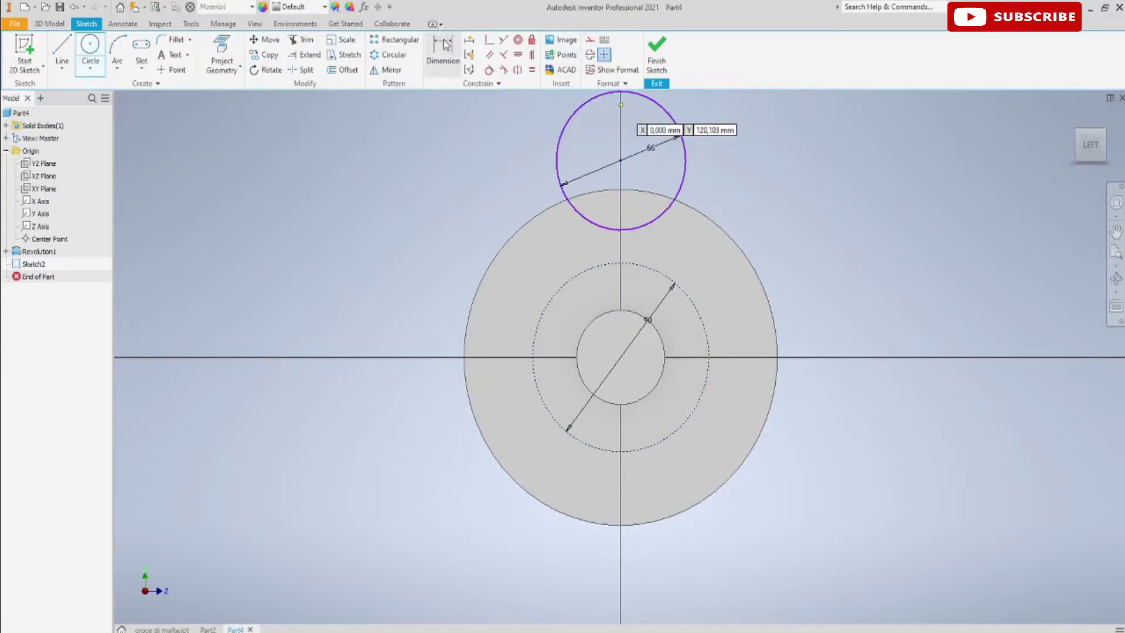
pyautogui.click(445, 47)
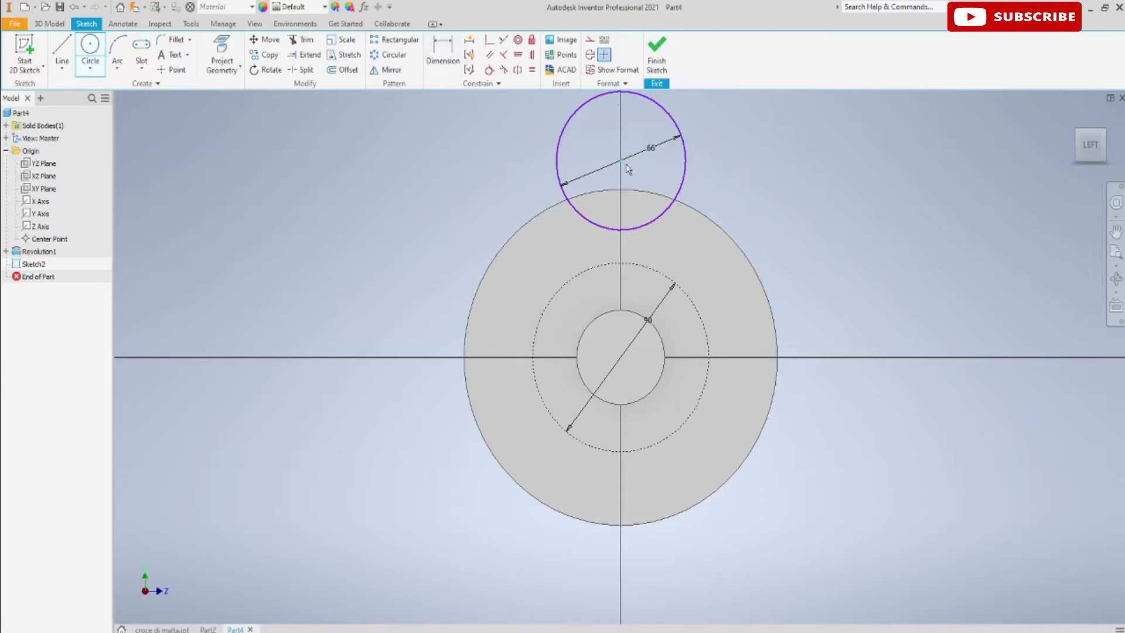
pyautogui.click(623, 358)
pyautogui.click(848, 303)
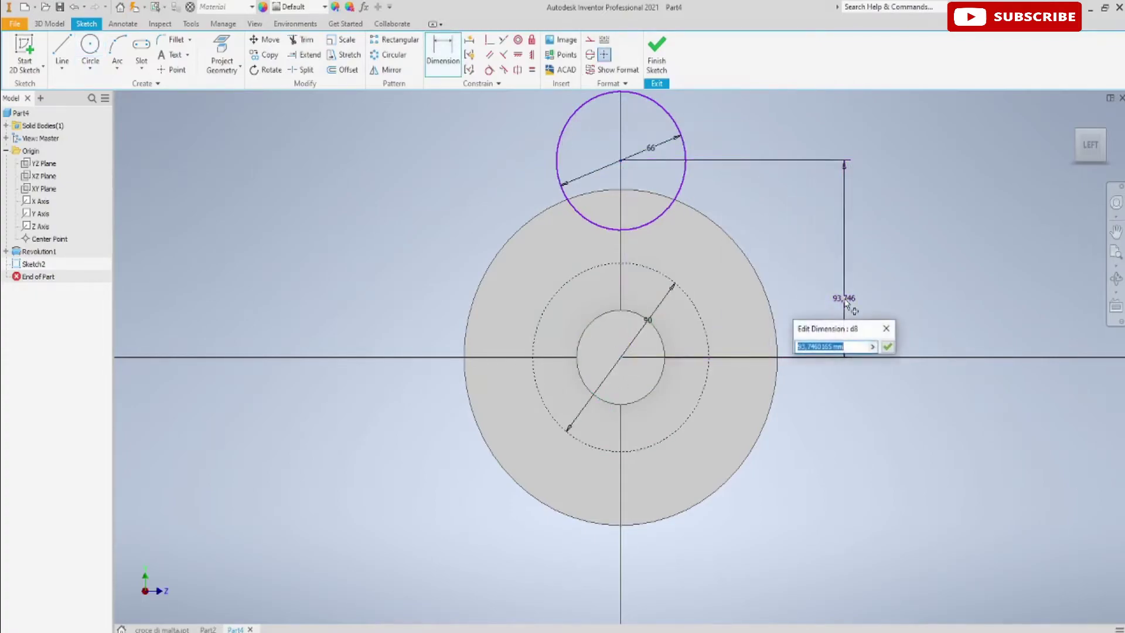
pyautogui.write('92')
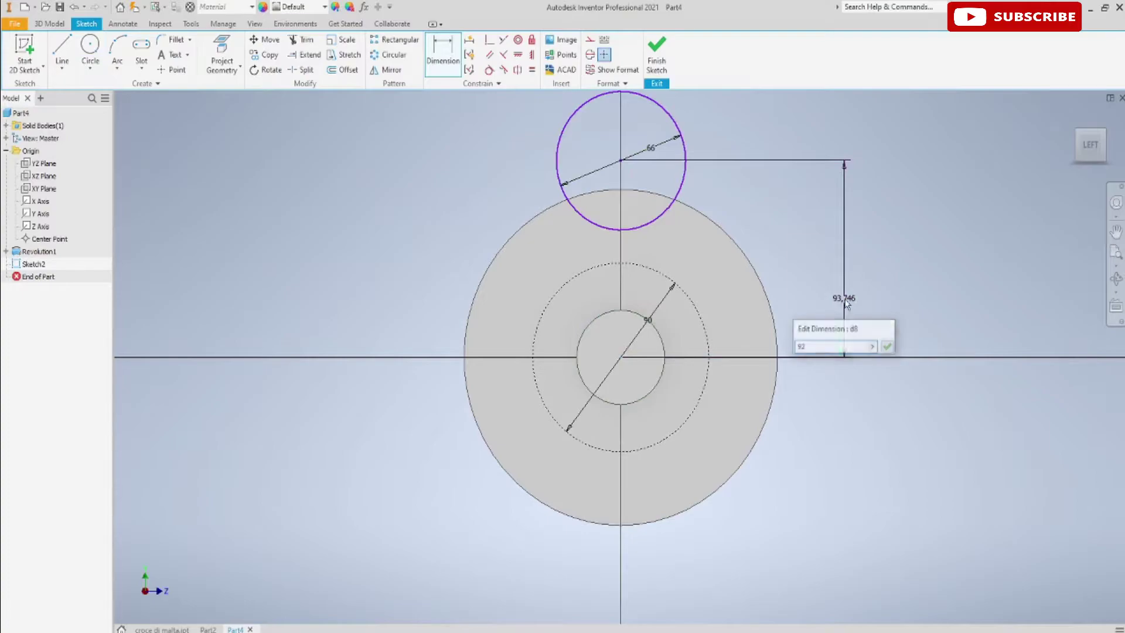
pyautogui.press('Return')
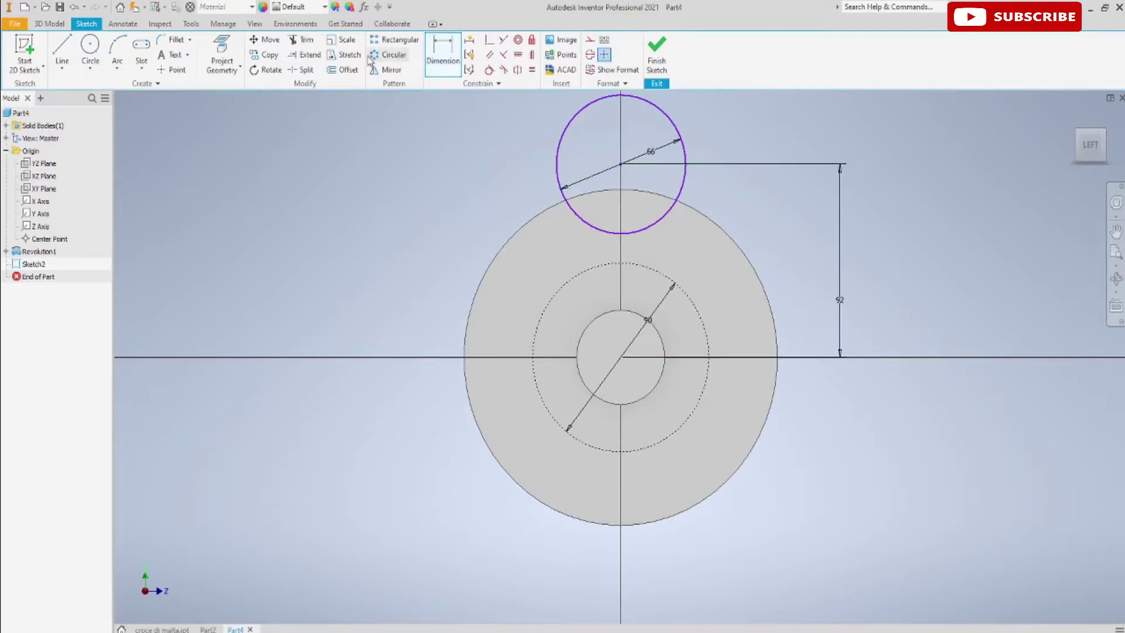
# Step: Circular-pattern the 66 mm circle six times over 360° about the disc centre
pyautogui.click(374, 56)
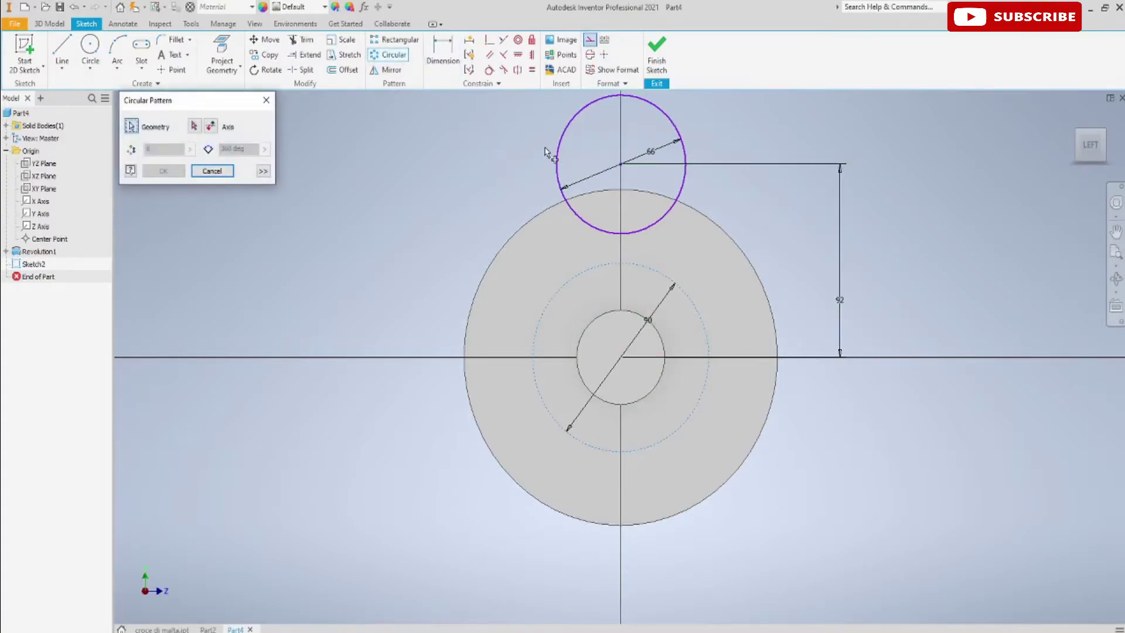
pyautogui.click(558, 152)
pyautogui.click(194, 127)
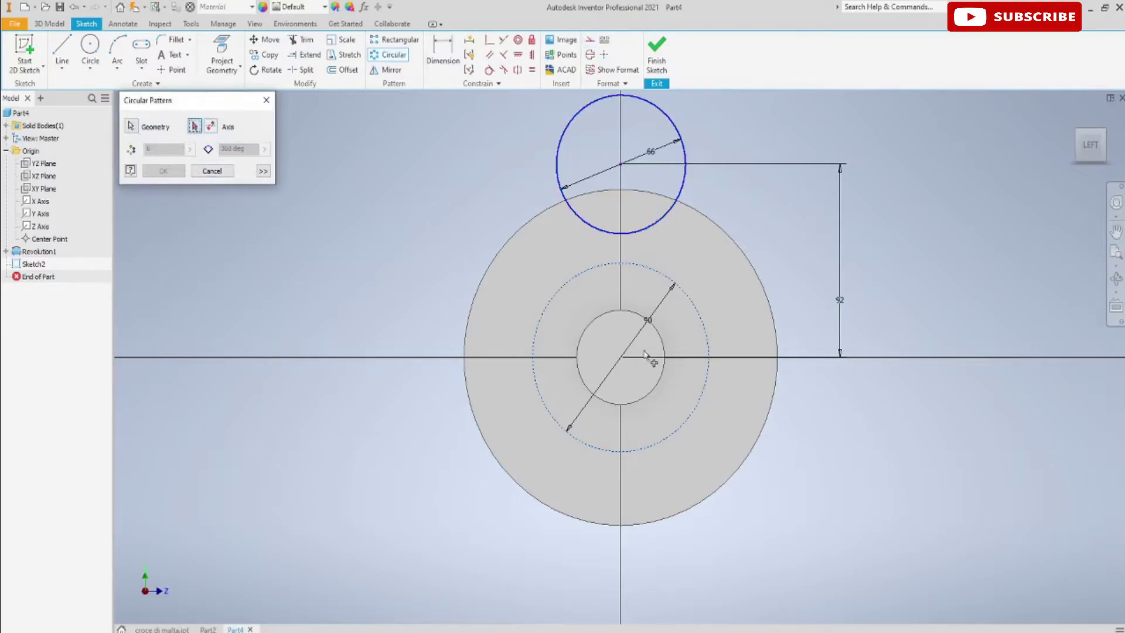
pyautogui.click(634, 360)
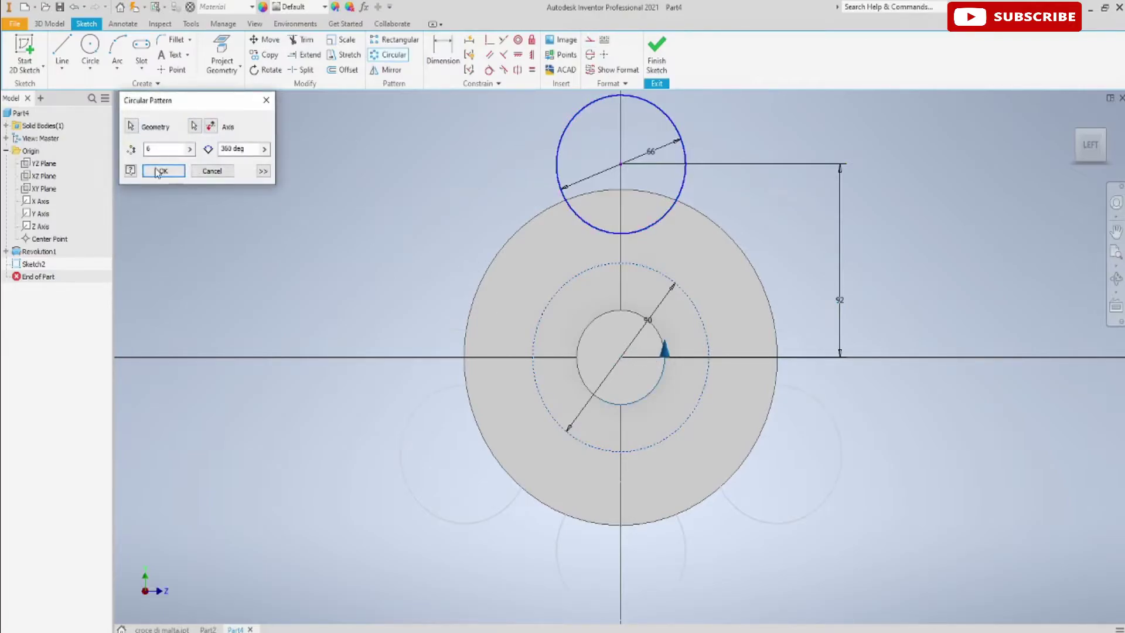
pyautogui.click(162, 171)
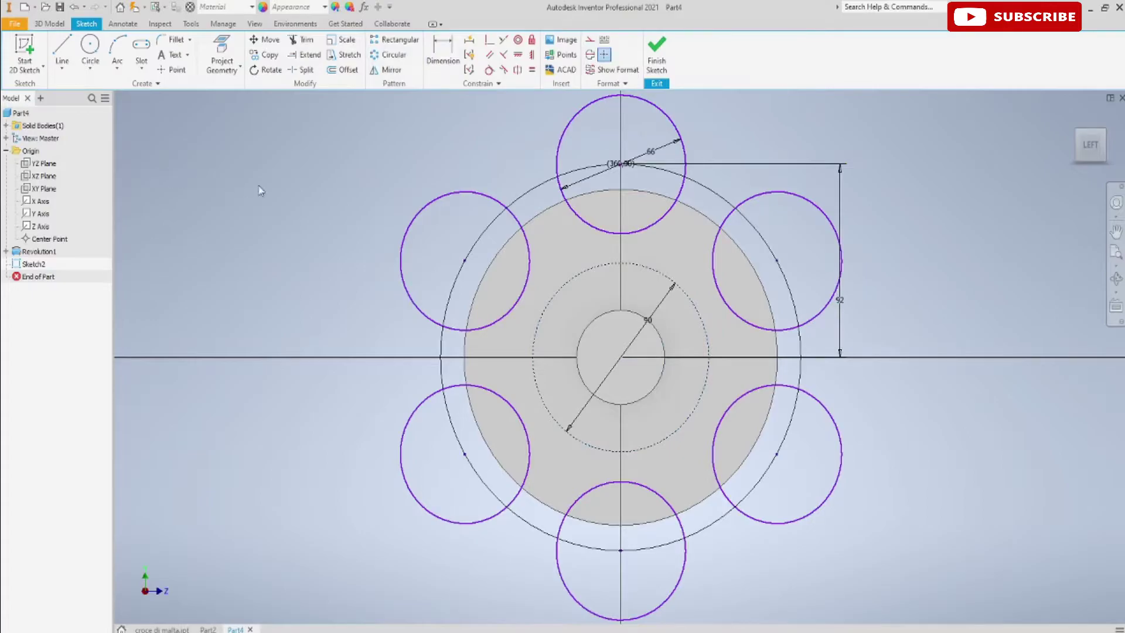
# Step: Draw a construction line from the sketch centre up and to the left
pyautogui.click(61, 47)
pyautogui.click(621, 356)
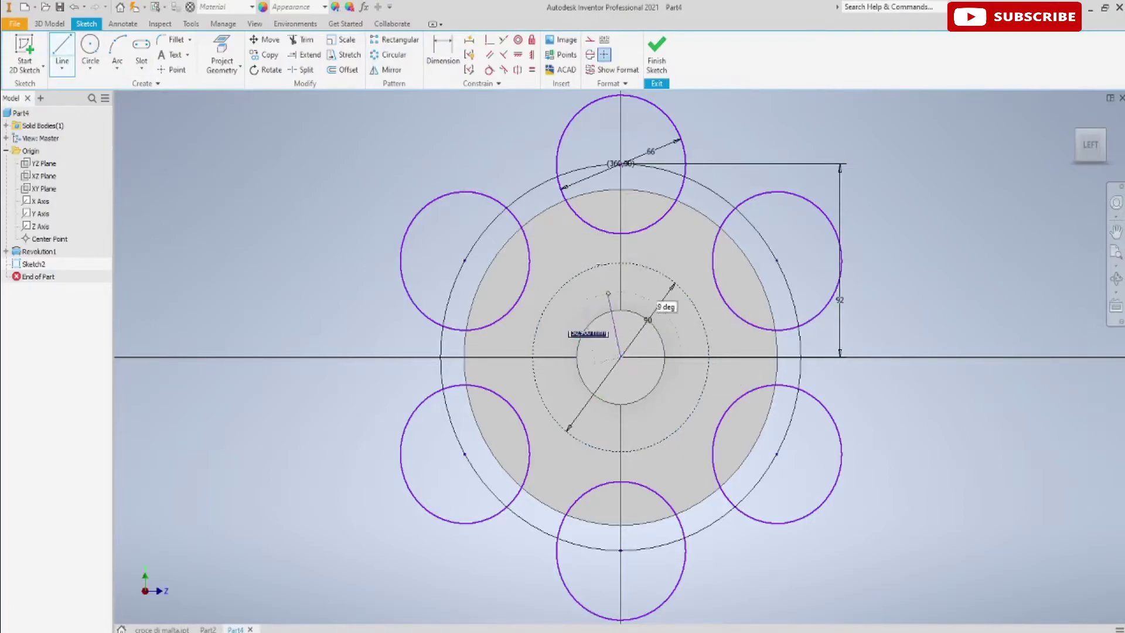
pyautogui.click(502, 154)
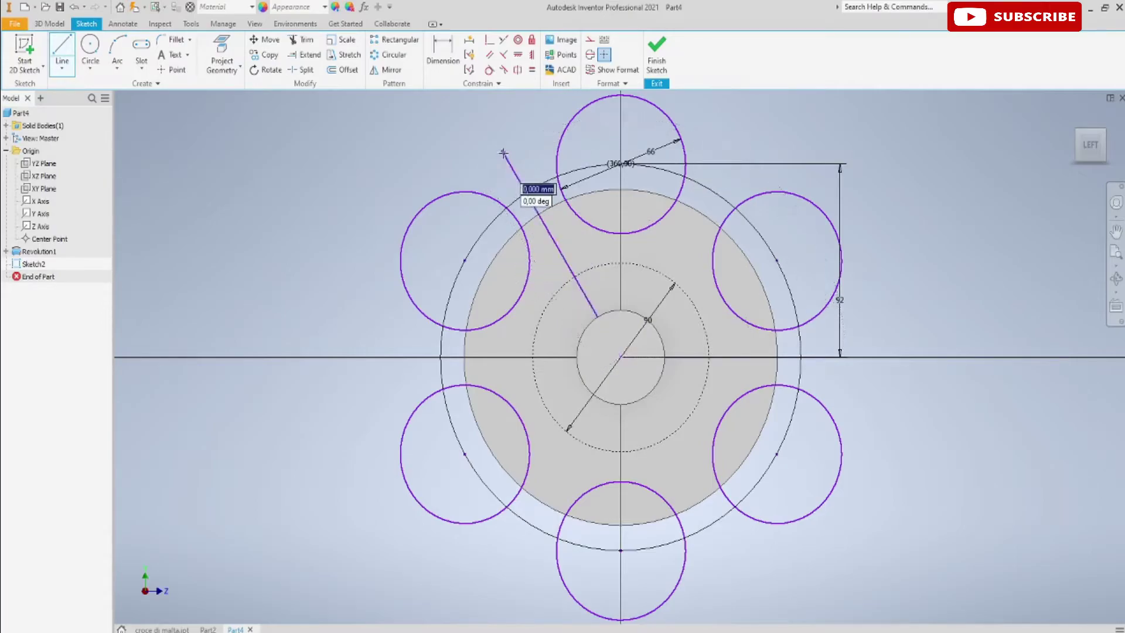
pyautogui.press('Escape')
pyautogui.rightClick(513, 170)
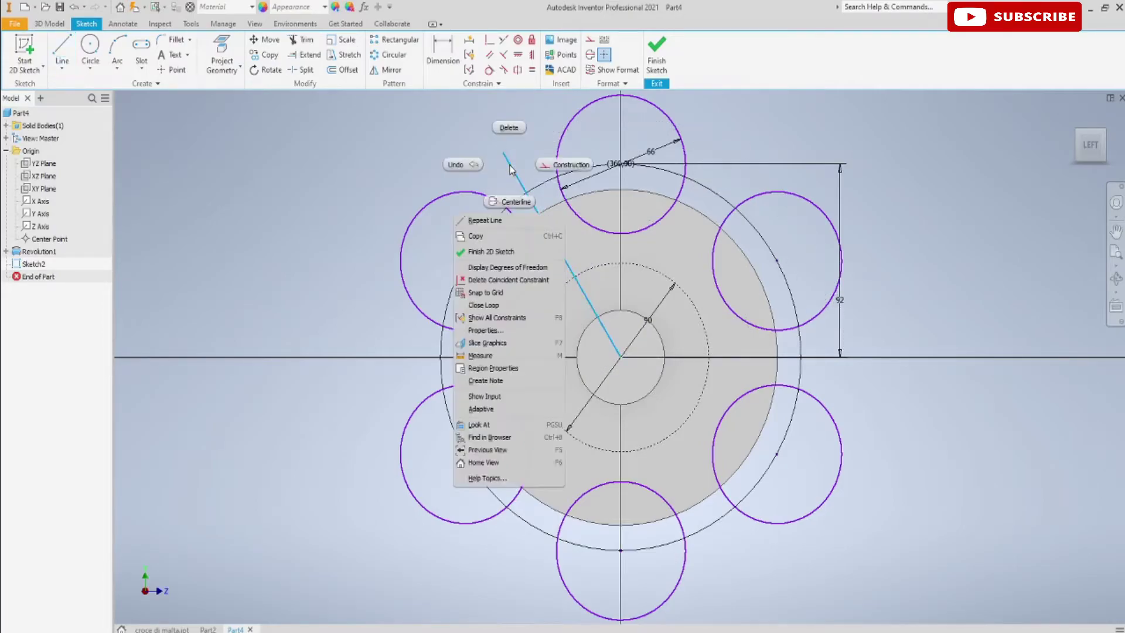
pyautogui.click(546, 169)
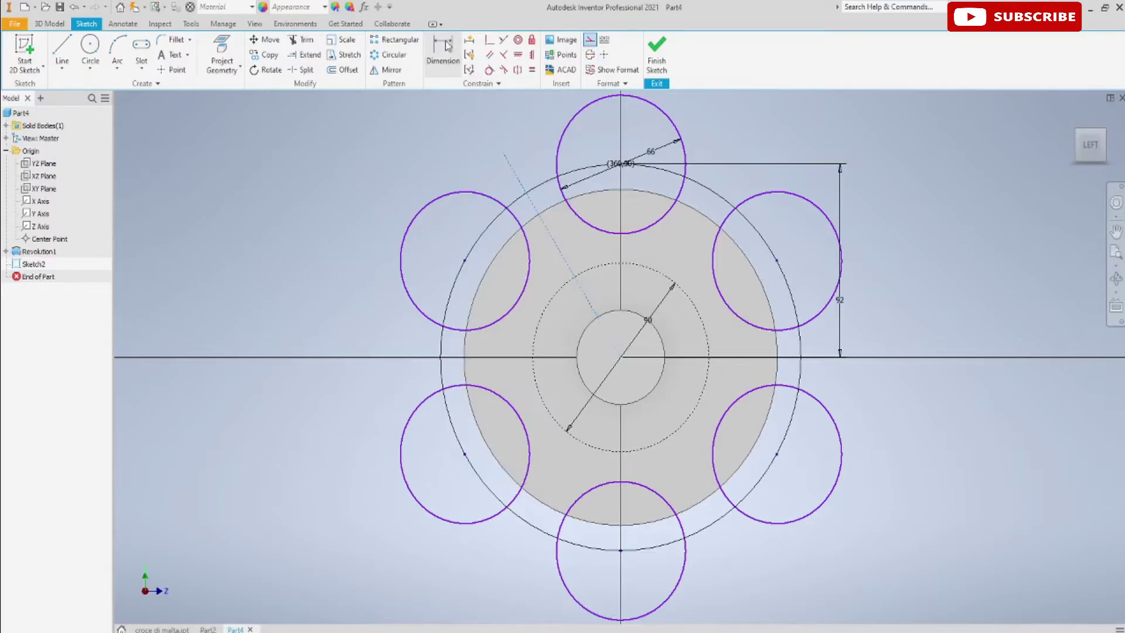
pyautogui.click(229, 45)
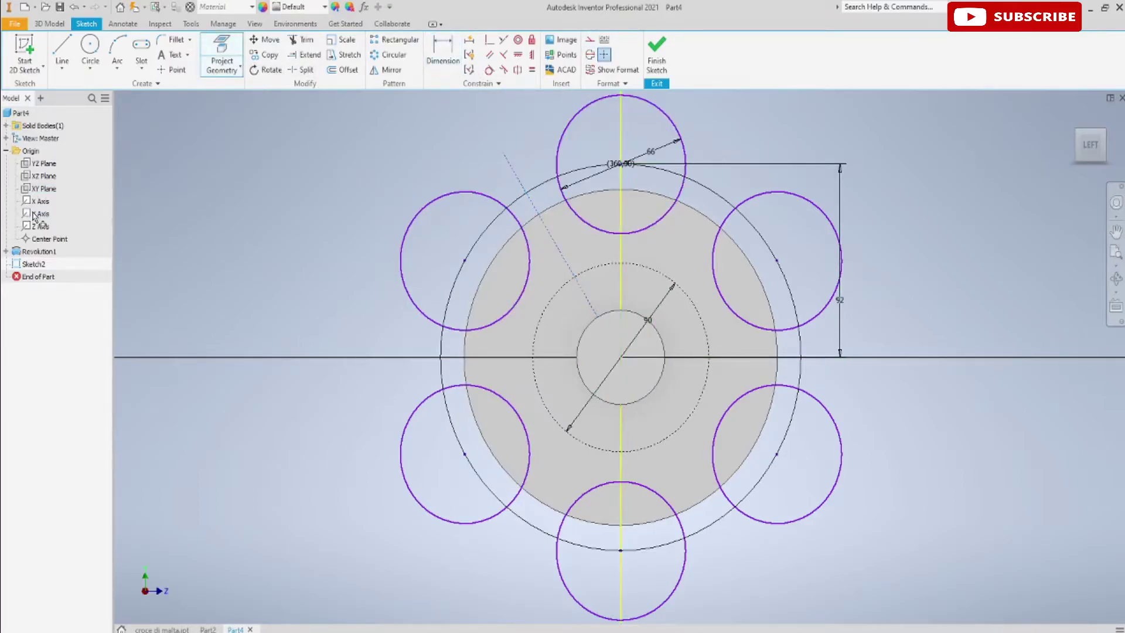
# Step: Dimension the construction line at 30° from the vertical axis
pyautogui.click(443, 53)
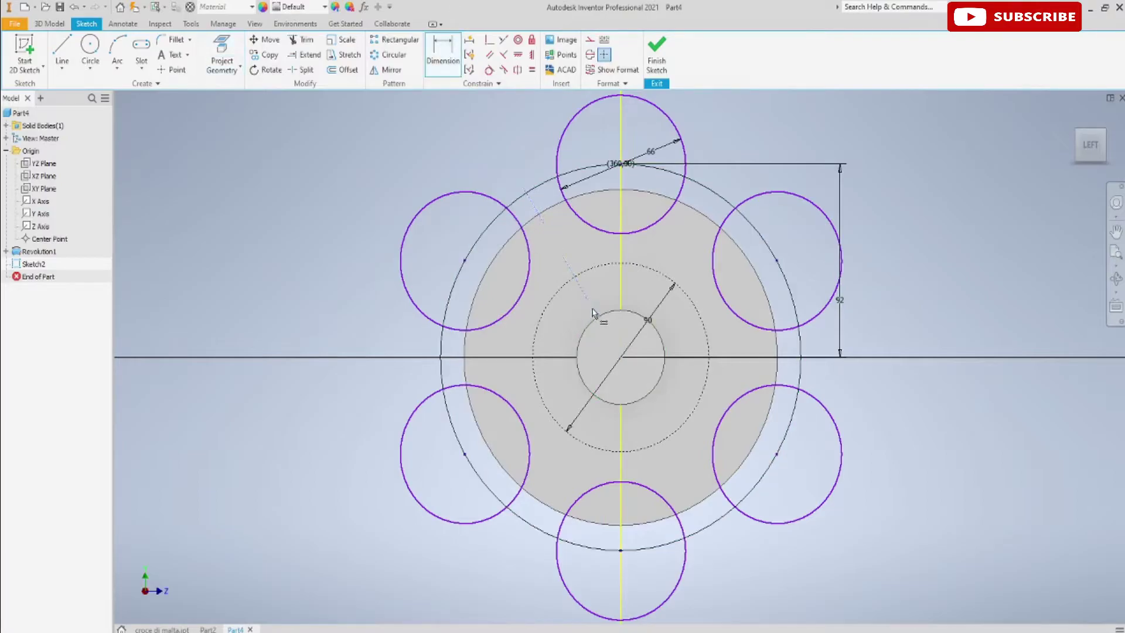
pyautogui.click(620, 296)
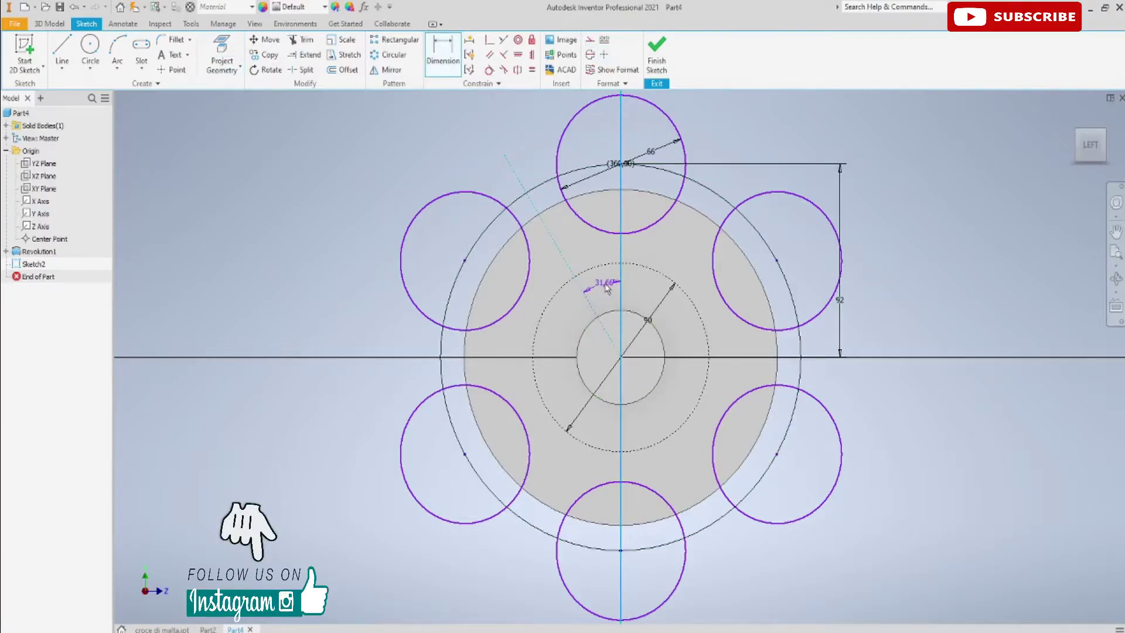
pyautogui.click(607, 285)
pyautogui.write('30')
pyautogui.press('Return')
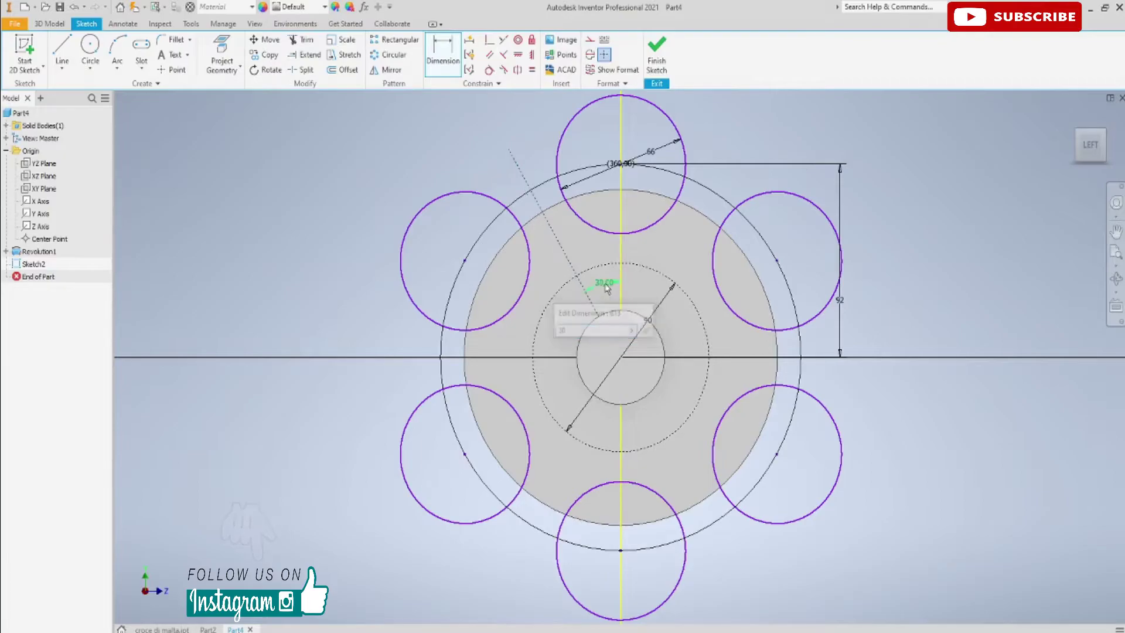
# Step: Draw a slot from the line/dotted-circle intersection outward along the 30° construction line
pyautogui.click(140, 52)
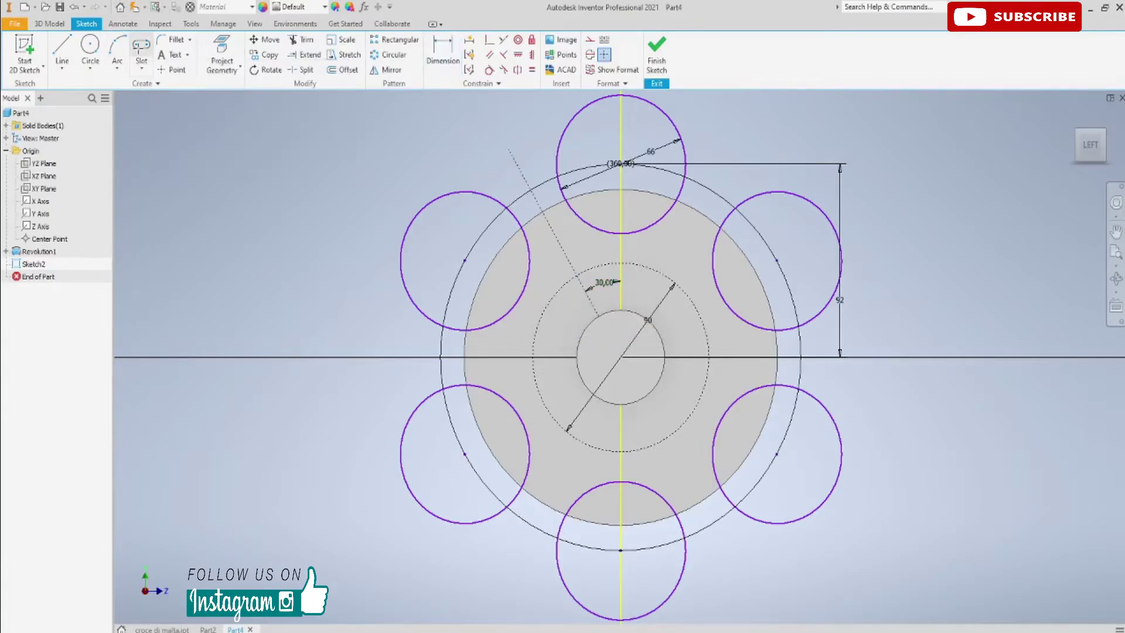
pyautogui.scroll(-2, 402, 352)
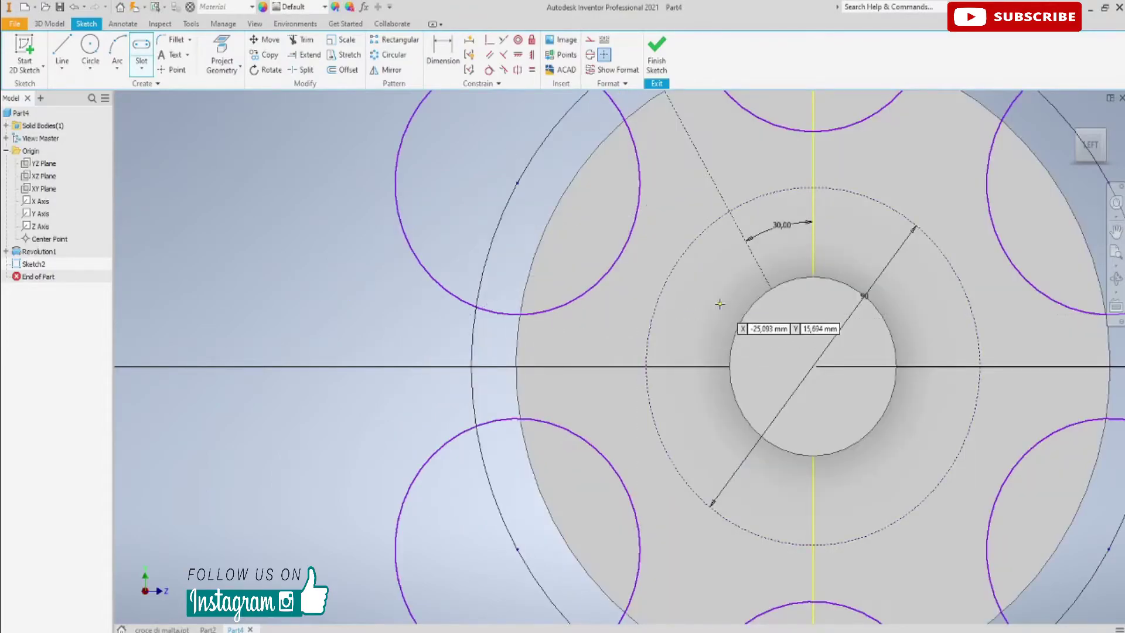
pyautogui.scroll(-1, 469, 398)
pyautogui.moveTo(468, 399); pyautogui.dragTo(454, 460, button='middle')
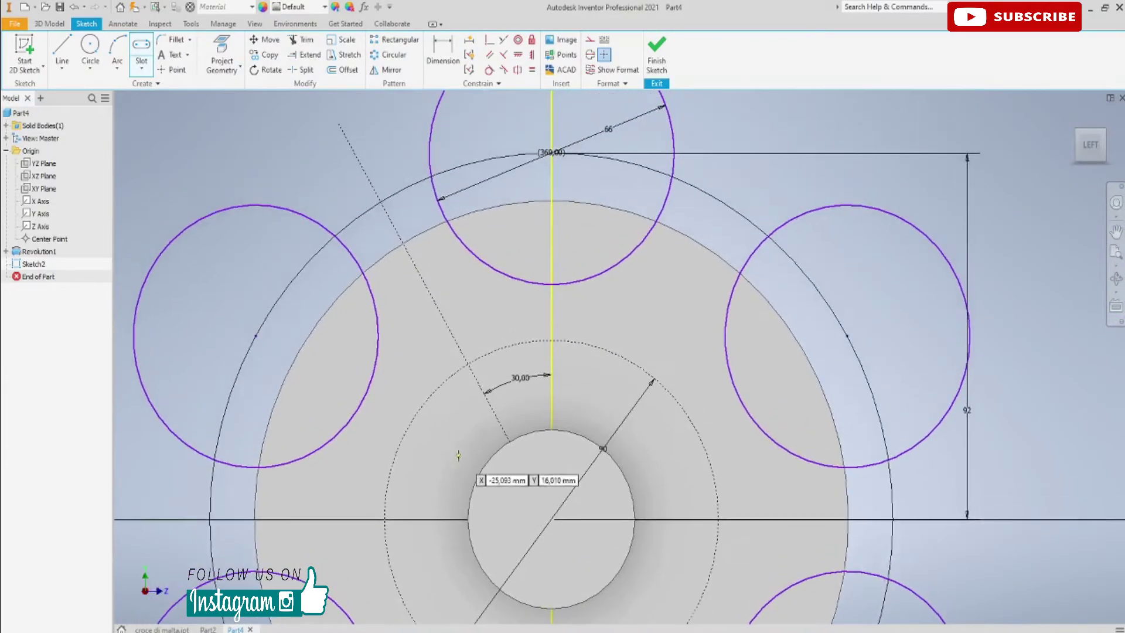
pyautogui.scroll(-2, 465, 398)
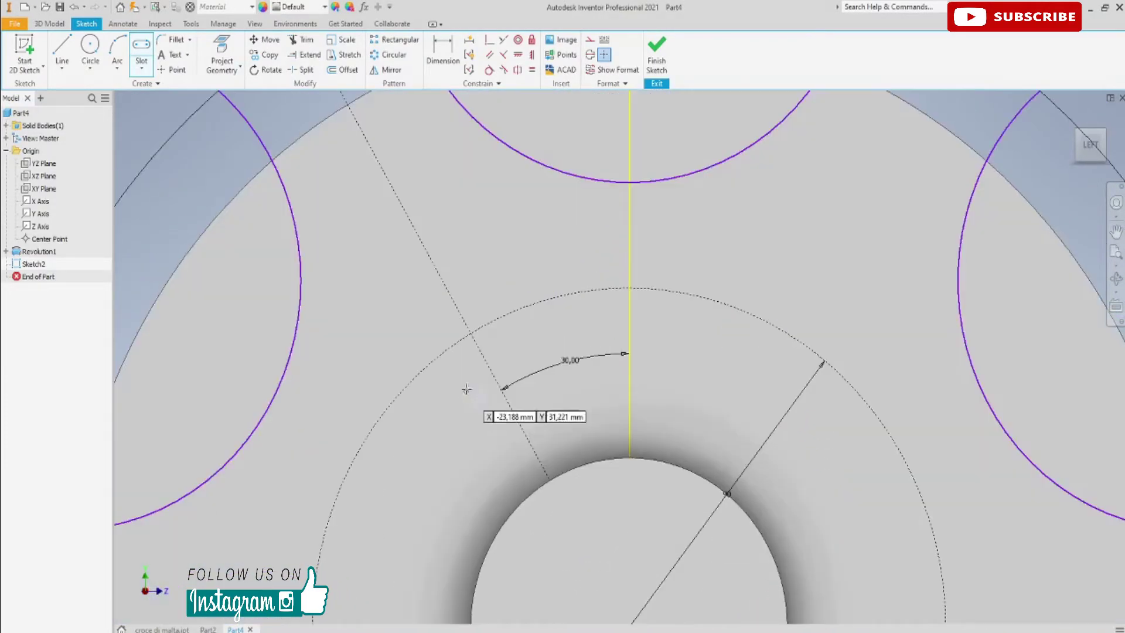
pyautogui.click(468, 334)
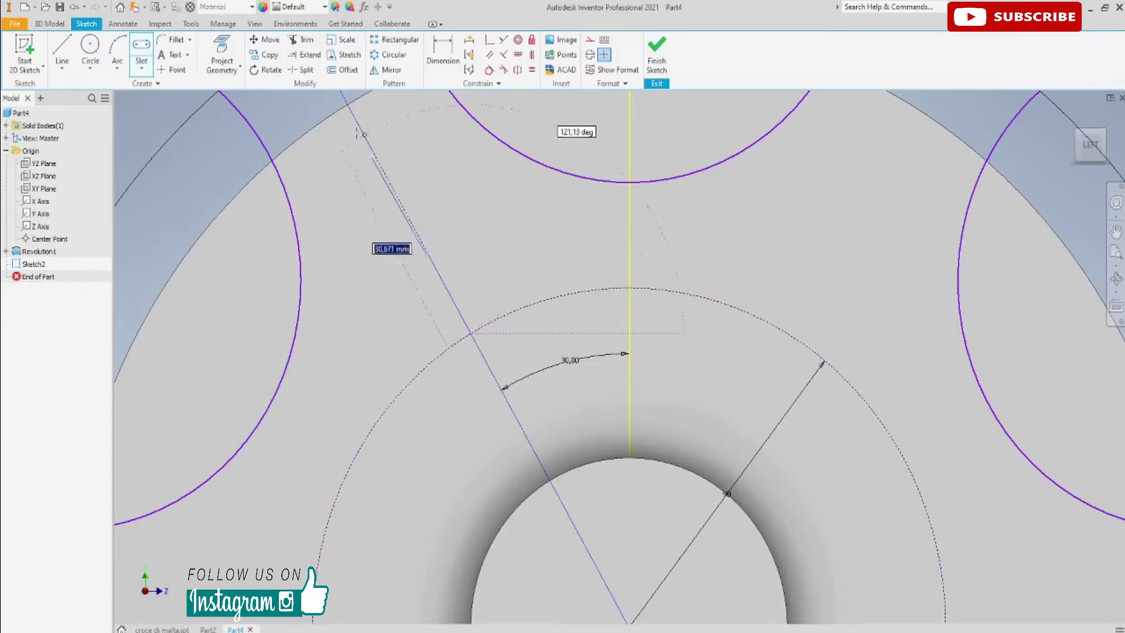
pyautogui.scroll(2, 348, 110)
pyautogui.scroll(3, 370, 138)
pyautogui.moveTo(311, 124); pyautogui.dragTo(405, 315, button='middle')
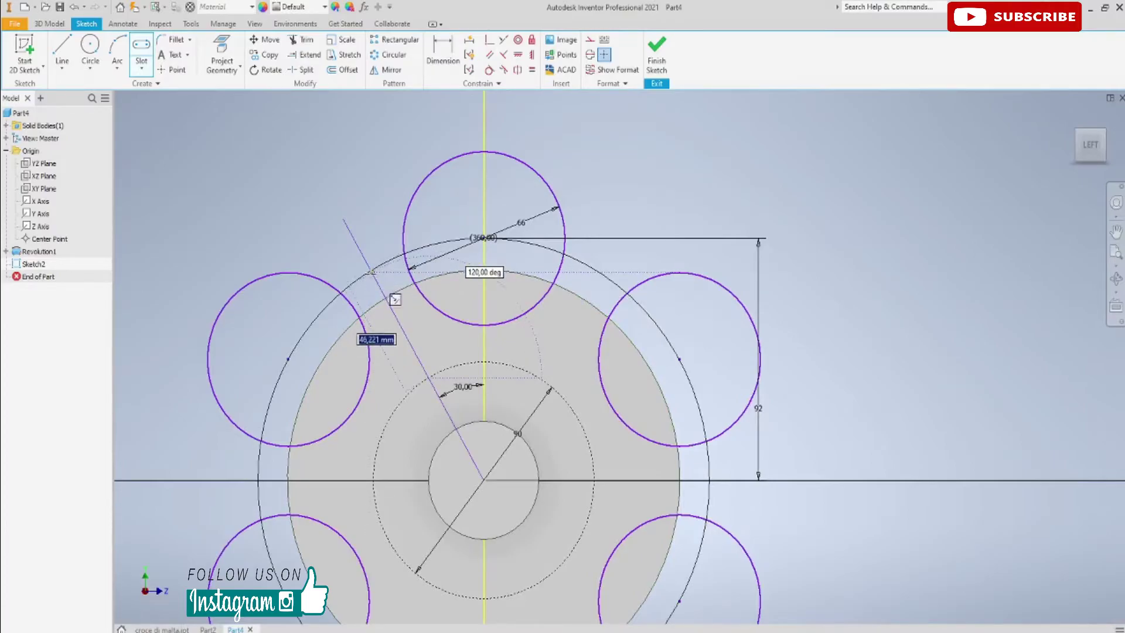
pyautogui.click(370, 272)
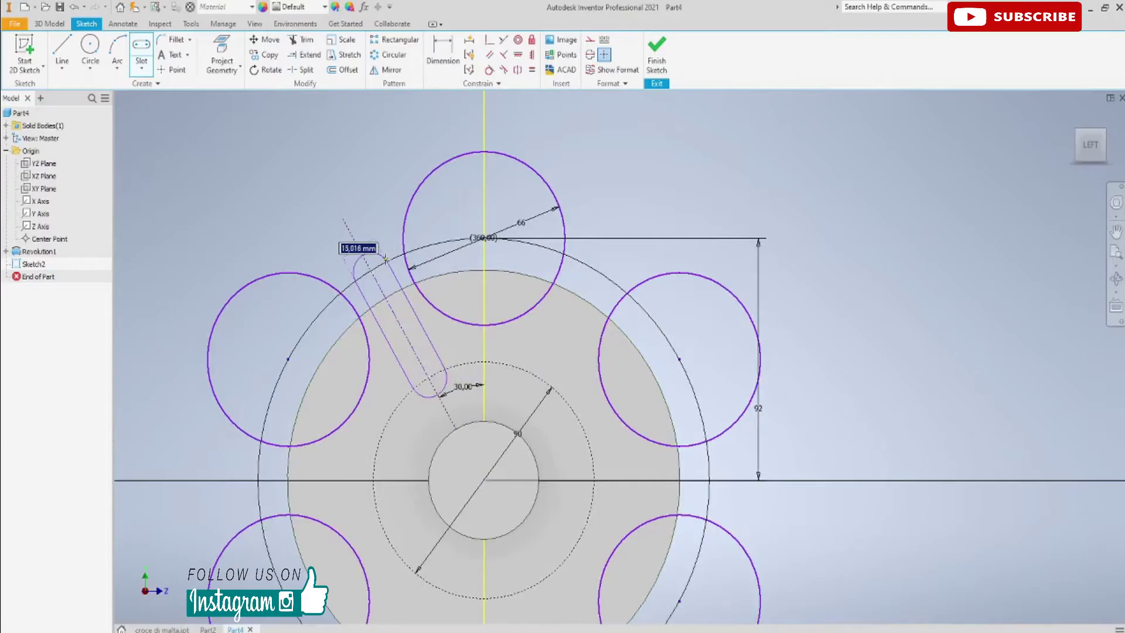
pyautogui.click(387, 258)
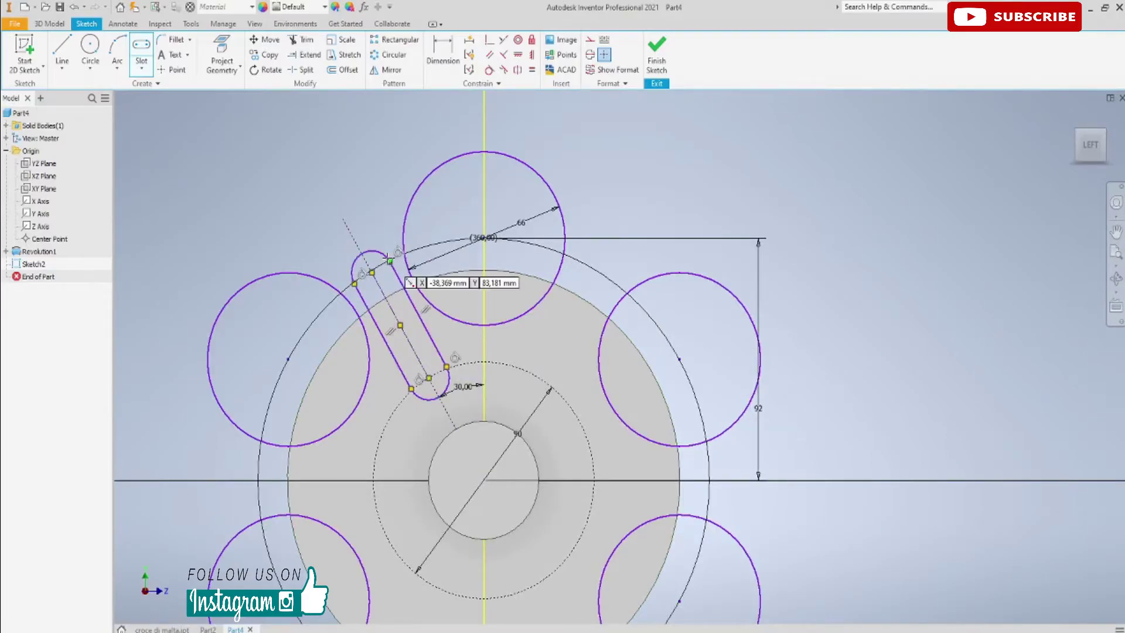
pyautogui.click(443, 53)
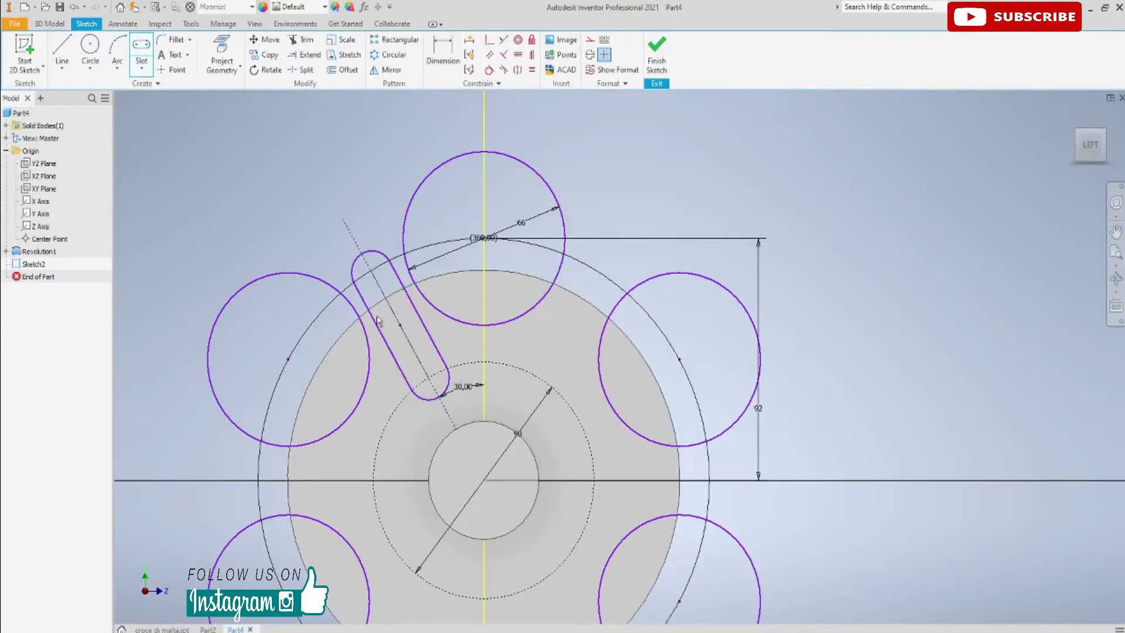
# Step: Dimension the slot width to 18
pyautogui.press('d')
pyautogui.click(414, 311)
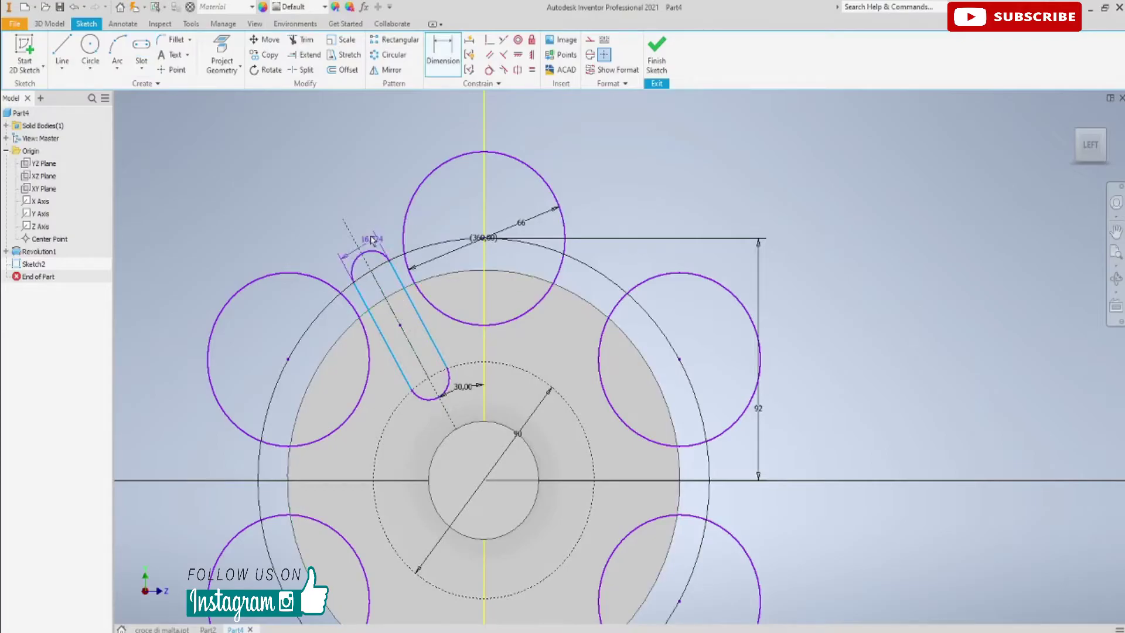
pyautogui.click(337, 185)
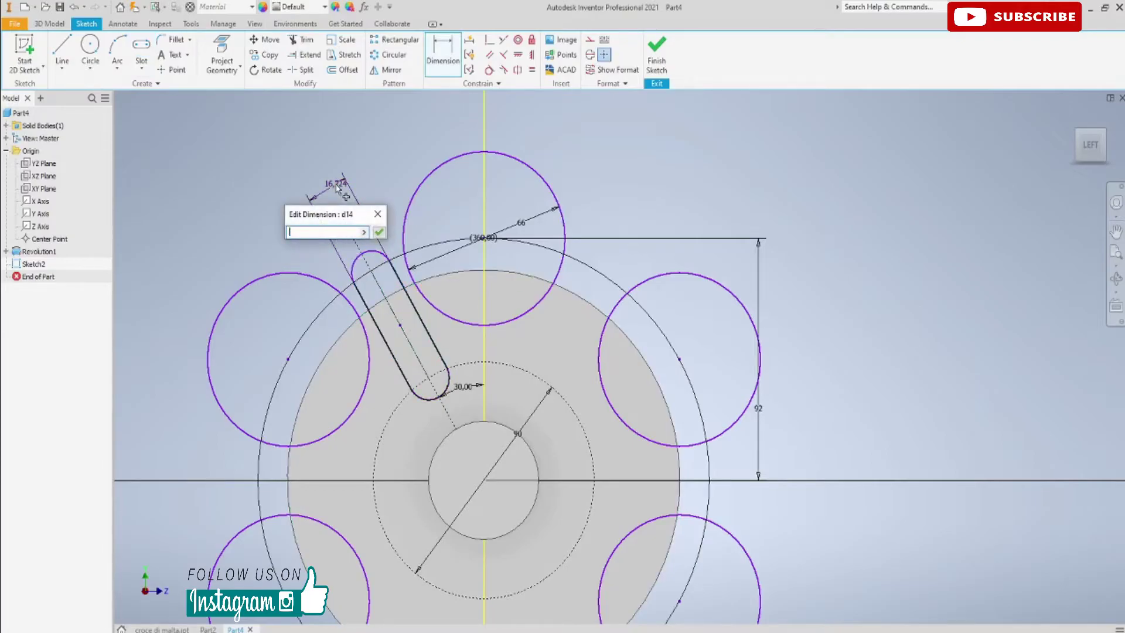
pyautogui.write('18')
pyautogui.press('Return')
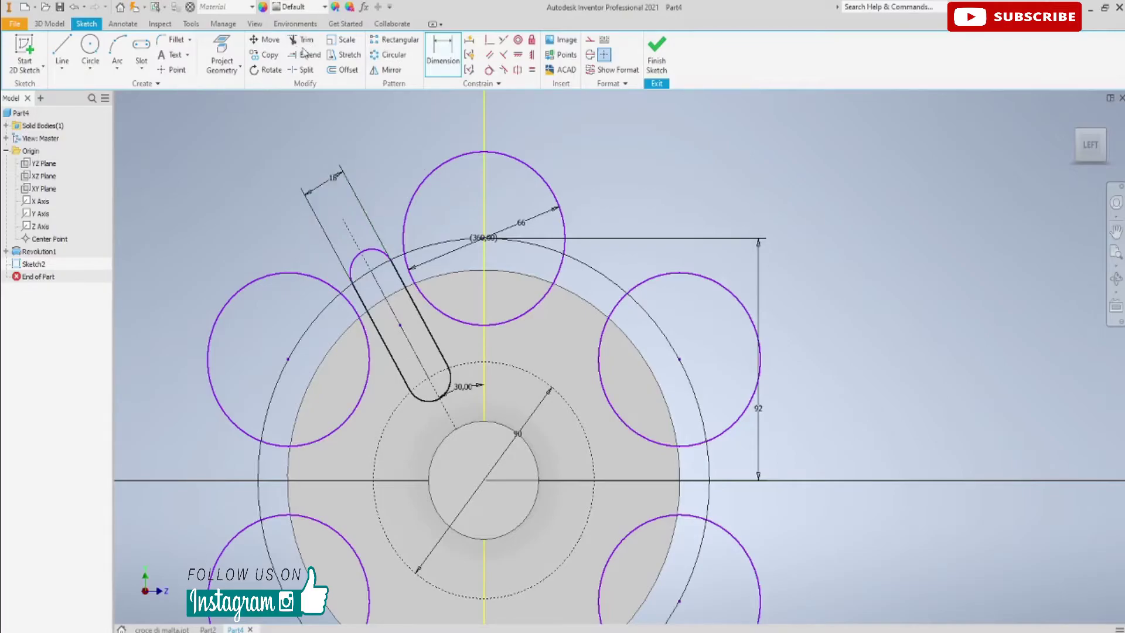
pyautogui.click(384, 55)
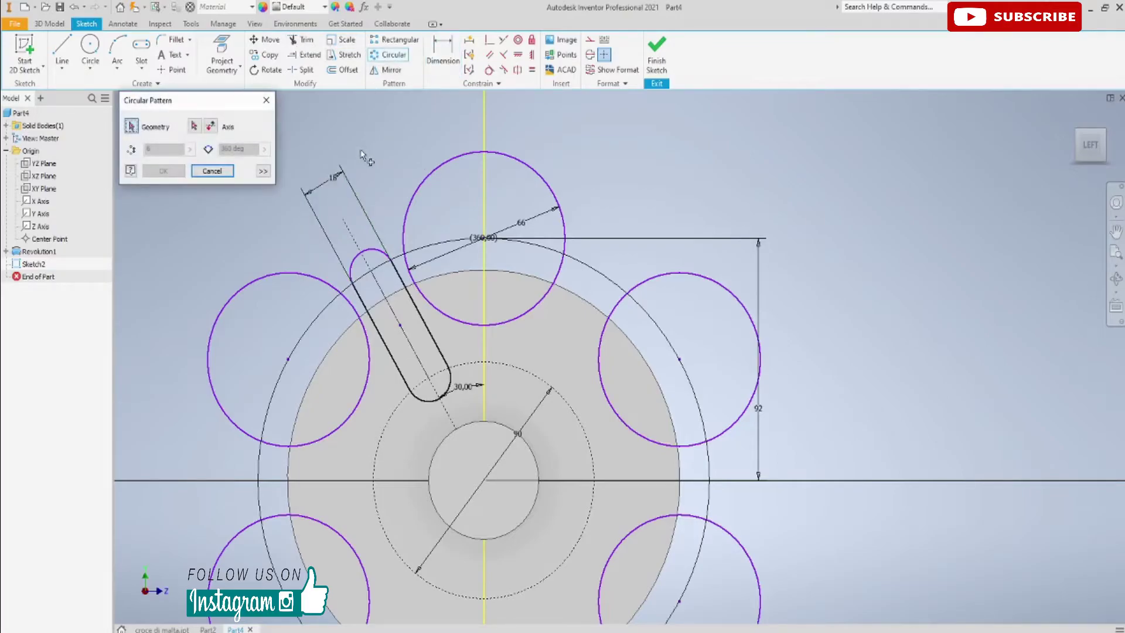
# Step: Circular-pattern the slot into six copies over 360° around the wheel centre
pyautogui.click(366, 249)
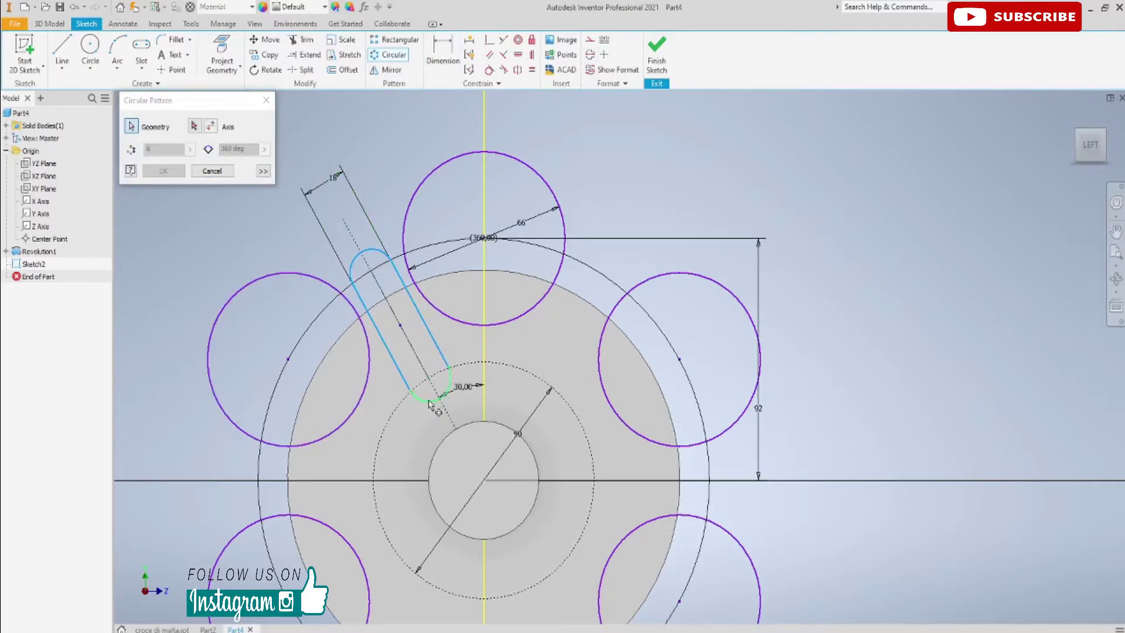
pyautogui.click(194, 127)
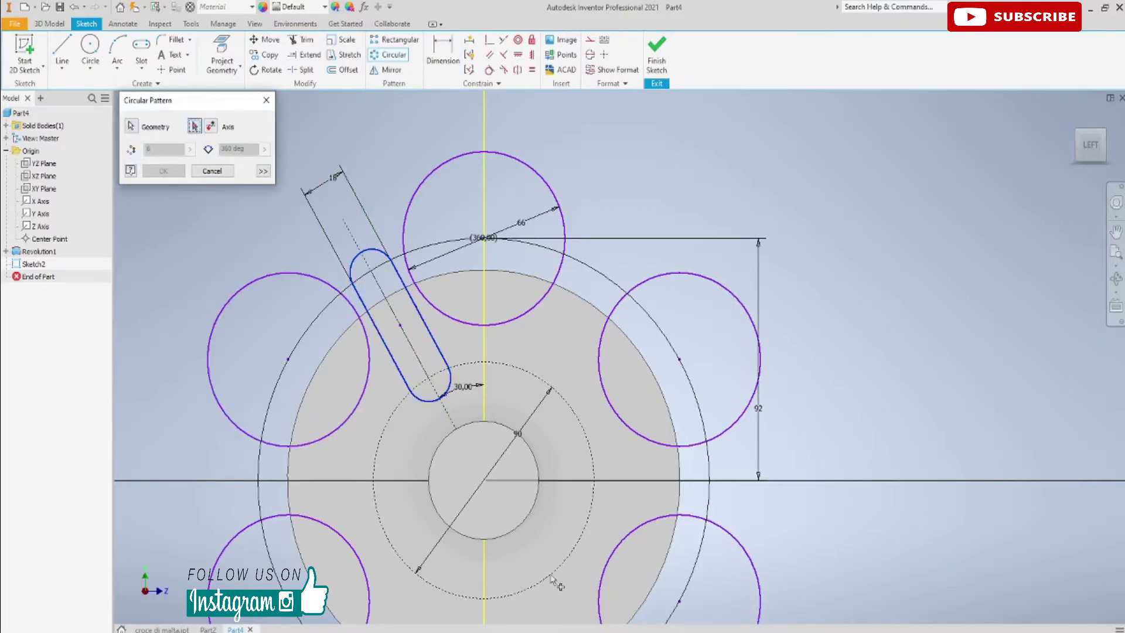
pyautogui.click(485, 482)
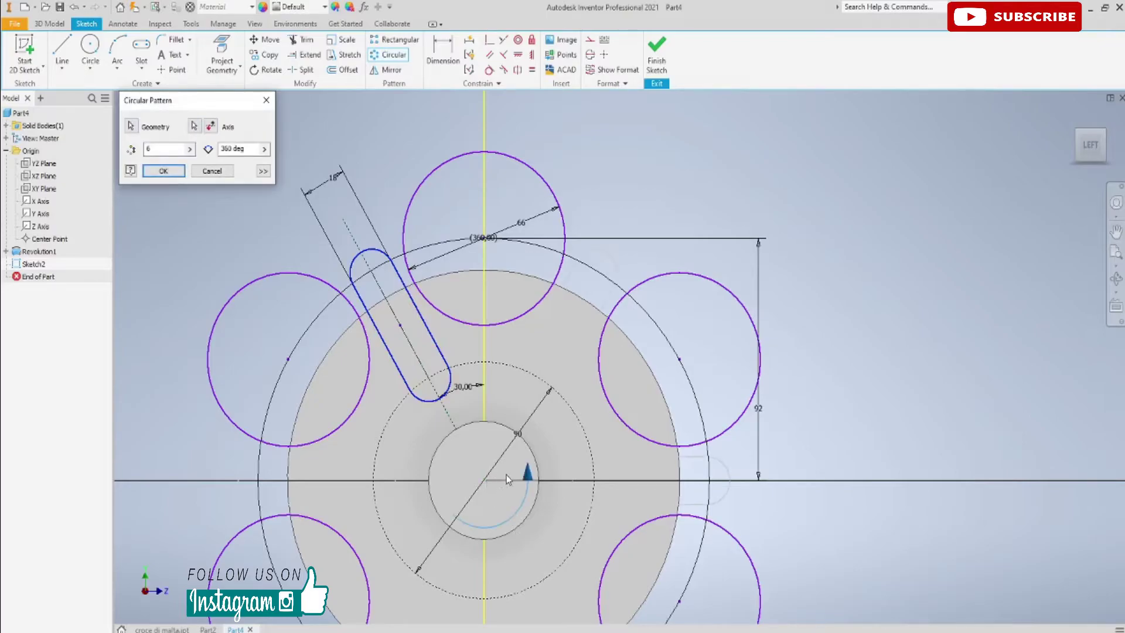
pyautogui.click(164, 171)
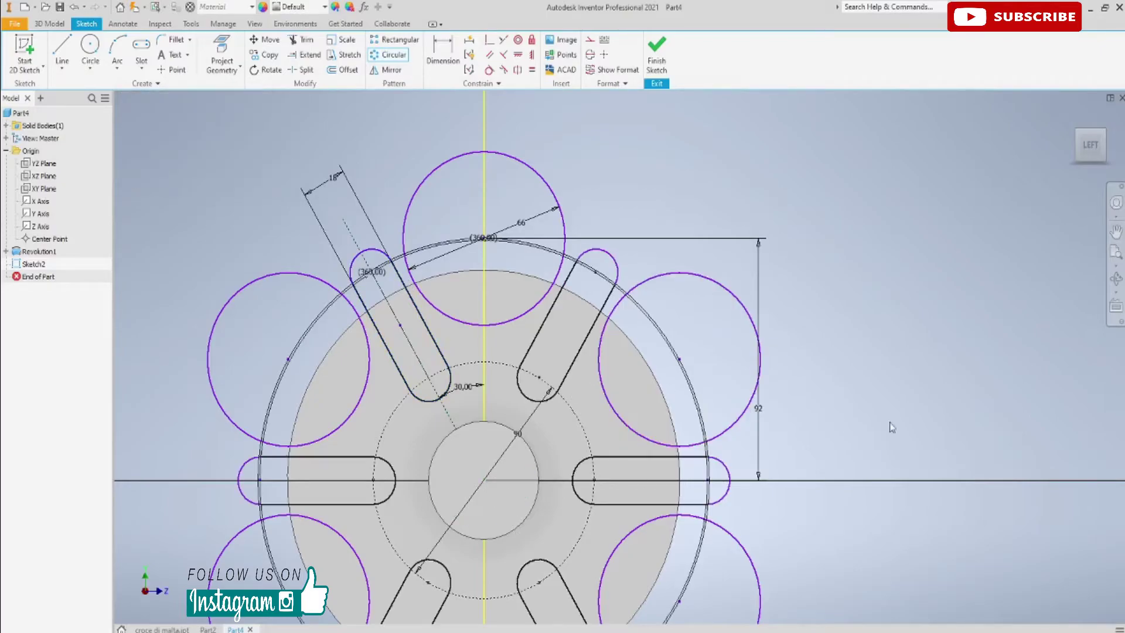
pyautogui.scroll(3, 940, 423)
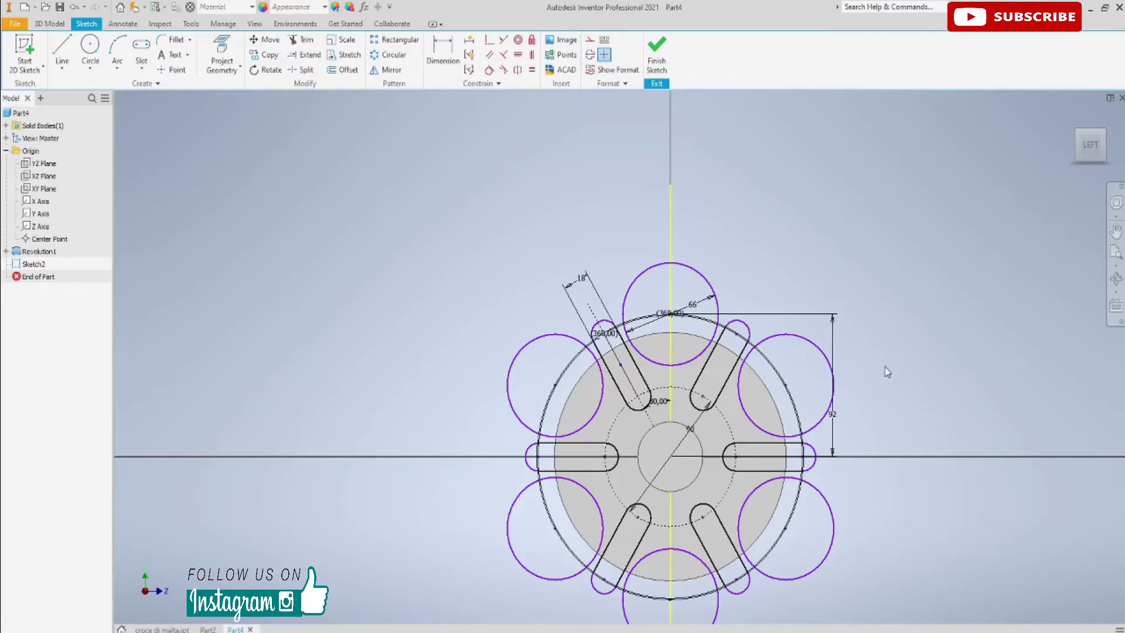
pyautogui.moveTo(897, 384); pyautogui.dragTo(849, 337, button='middle')
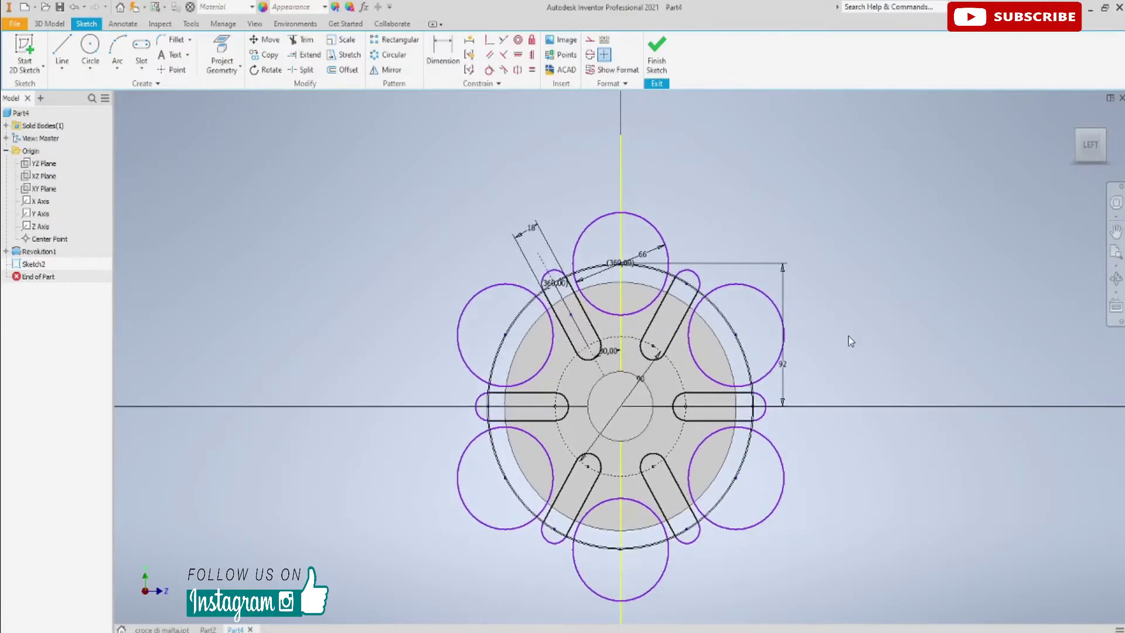
# Step: Finish the sketch and start a Cut extrusion selecting the six circle profiles
pyautogui.click(663, 57)
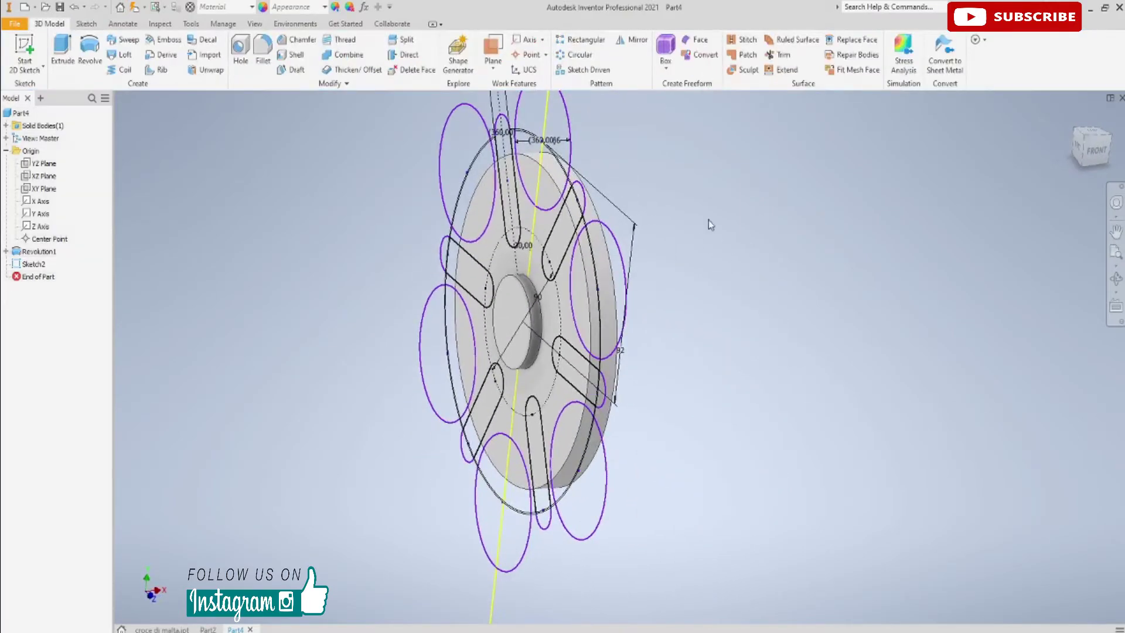
pyautogui.moveTo(713, 292)
pyautogui.keyDown('shift'); pyautogui.mouseDown(button='middle')
pyautogui.moveTo(748, 311)
pyautogui.moveTo(770, 306)
pyautogui.mouseUp(button='middle'); pyautogui.keyUp('shift')
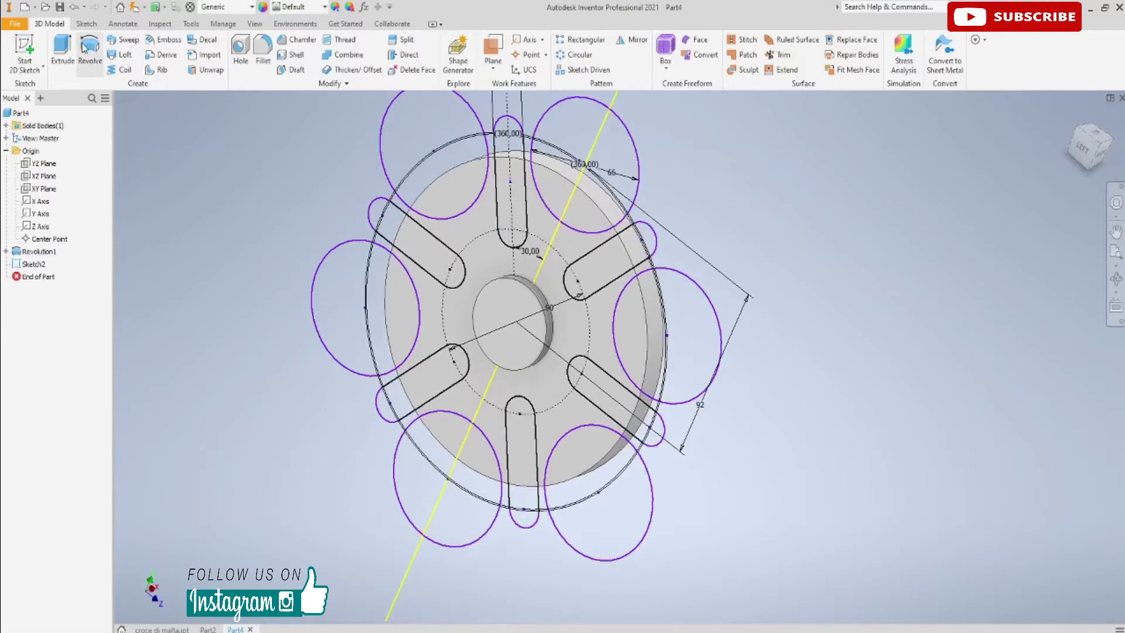
pyautogui.click(63, 56)
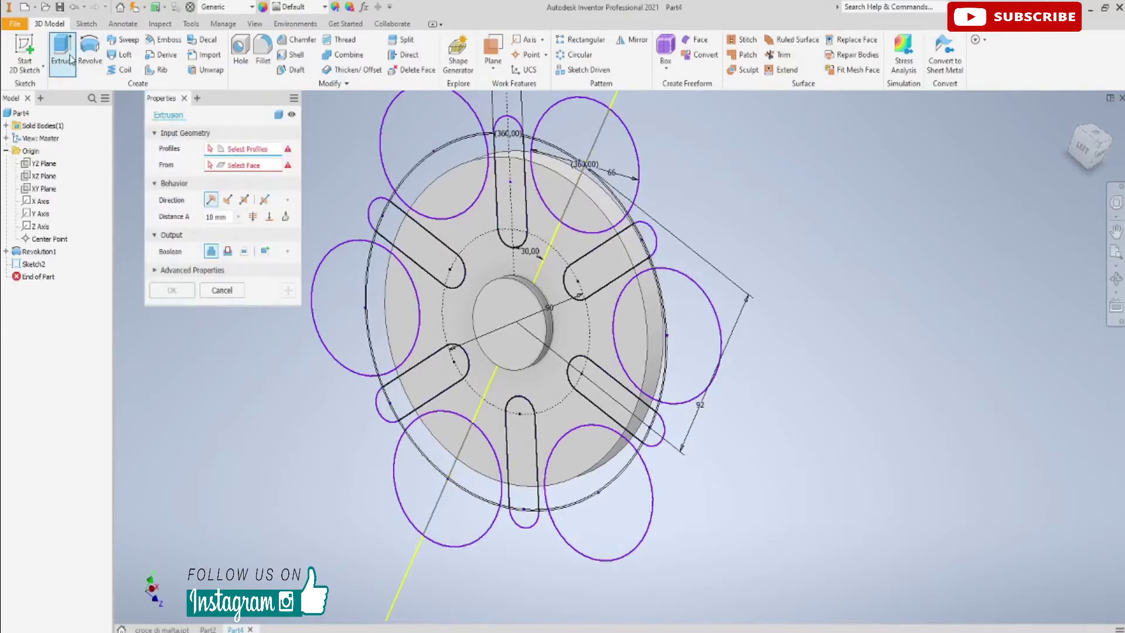
pyautogui.click(552, 181)
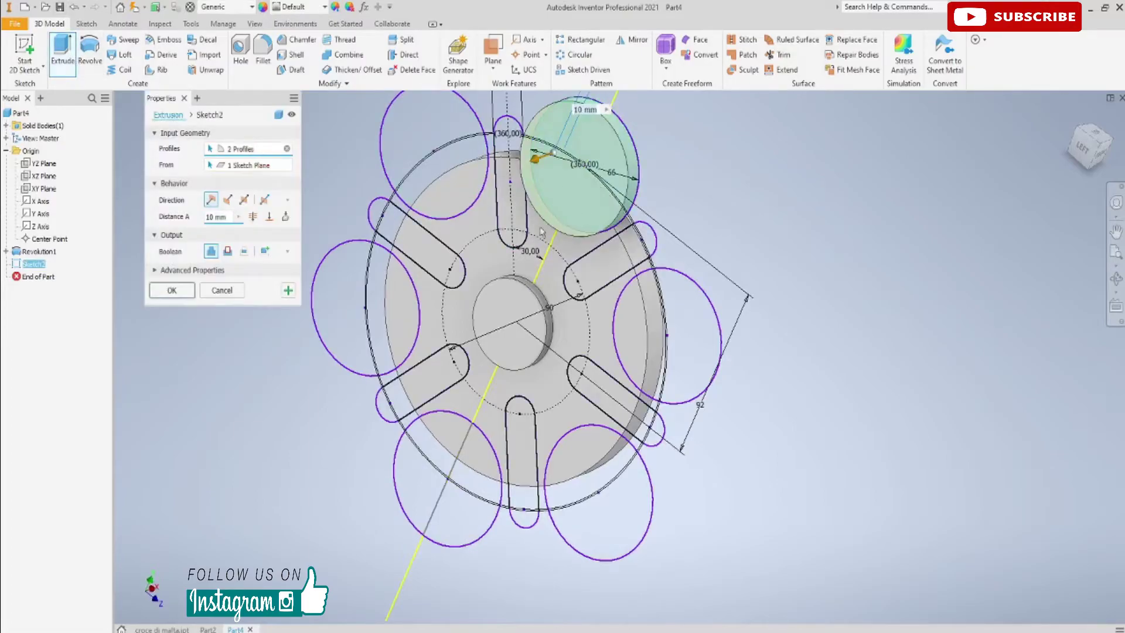
pyautogui.click(228, 251)
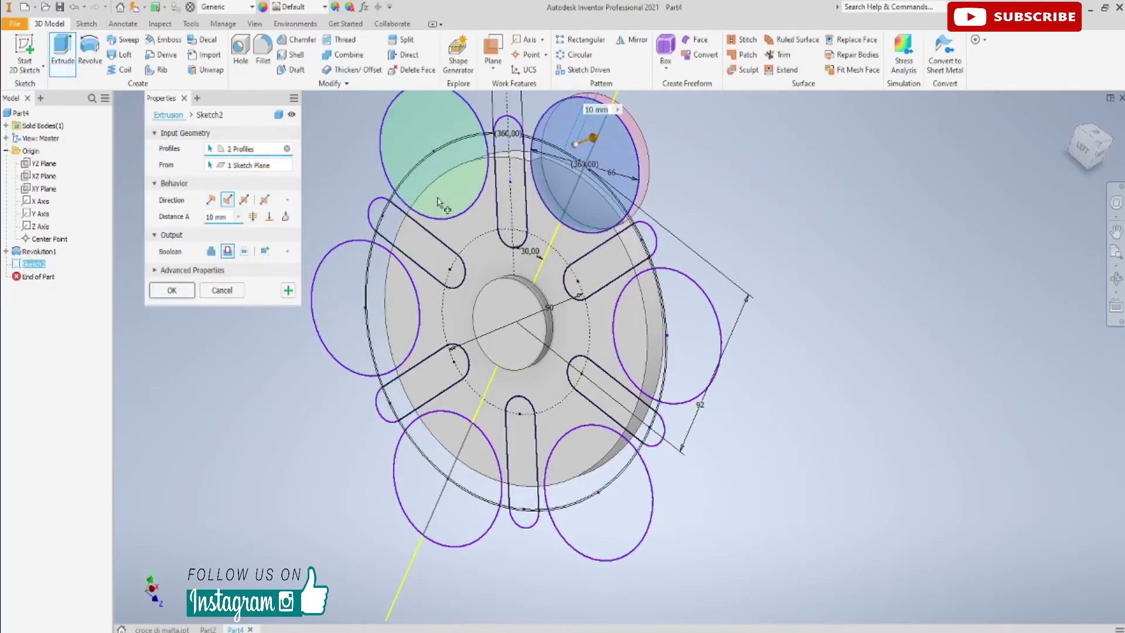
pyautogui.click(440, 200)
pyautogui.click(402, 327)
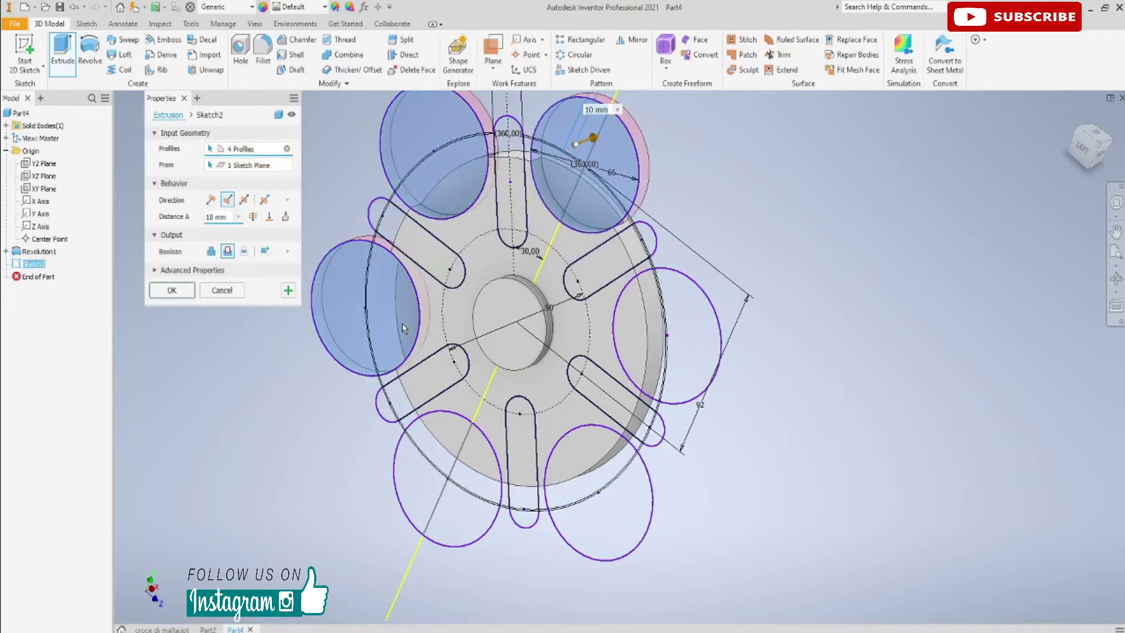
pyautogui.click(444, 450)
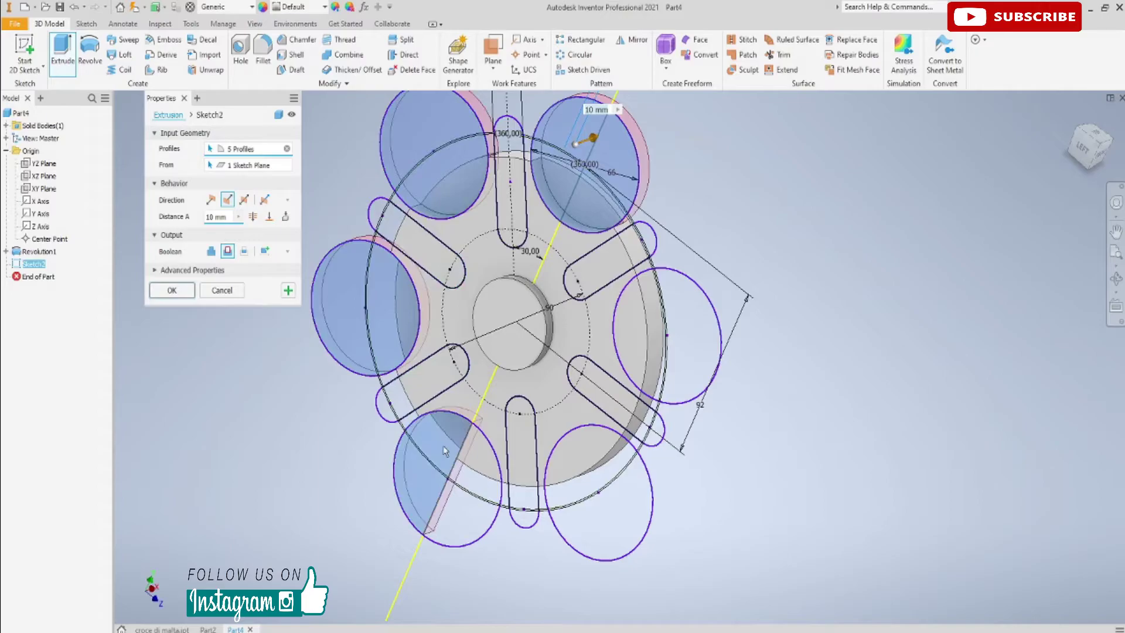
pyautogui.click(474, 475)
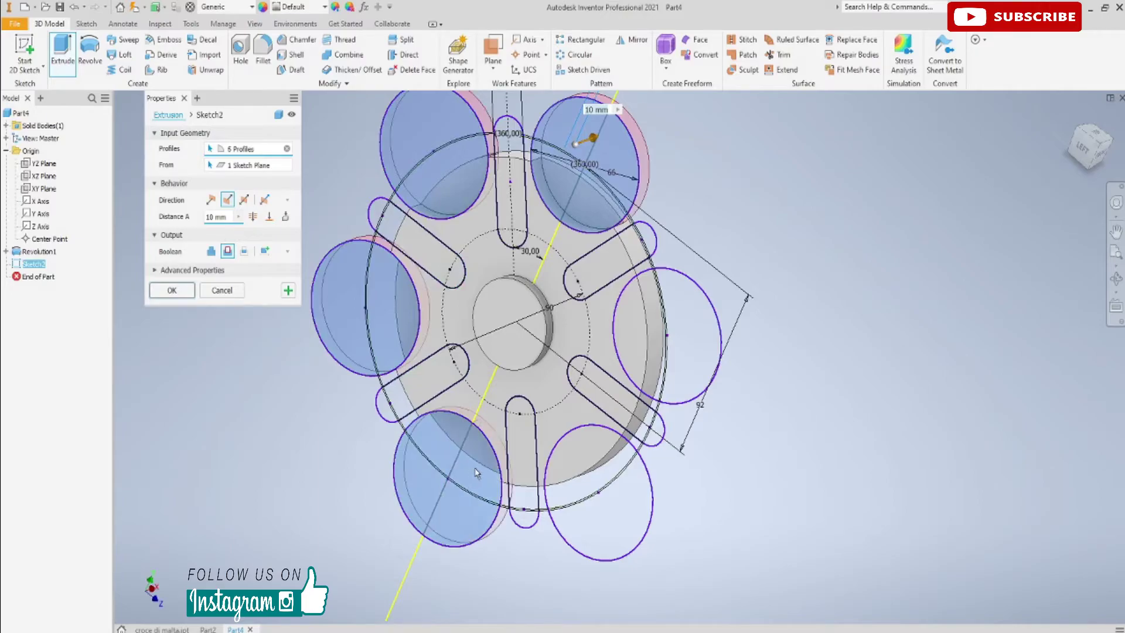
pyautogui.click(572, 481)
pyautogui.click(659, 313)
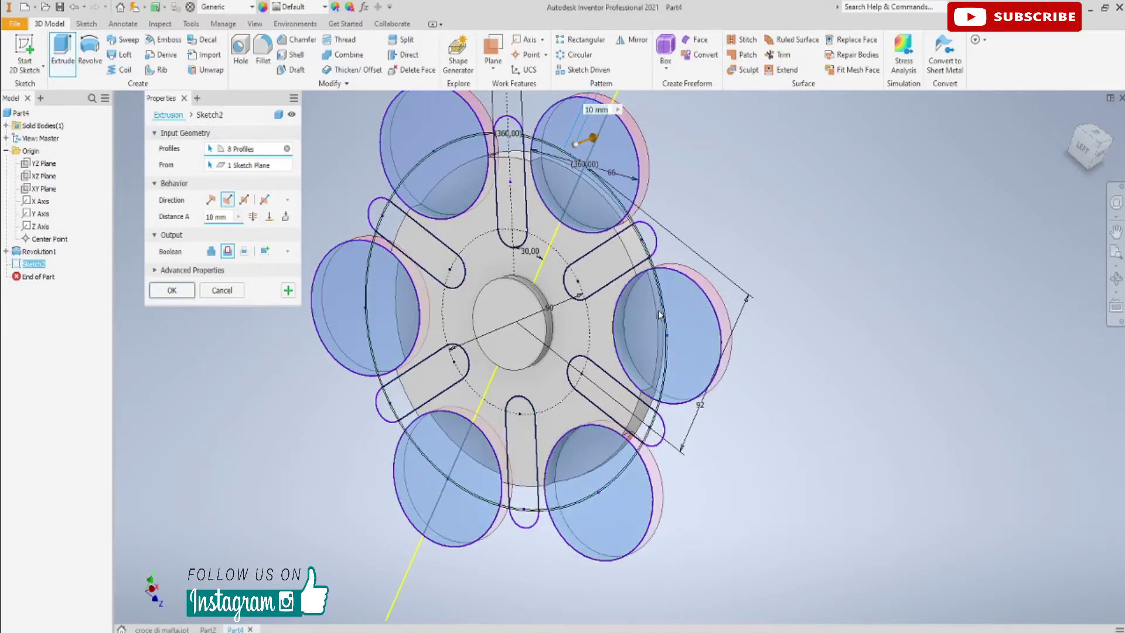
# Step: Add the slot profiles and cut them symmetrically through the disc
pyautogui.click(616, 272)
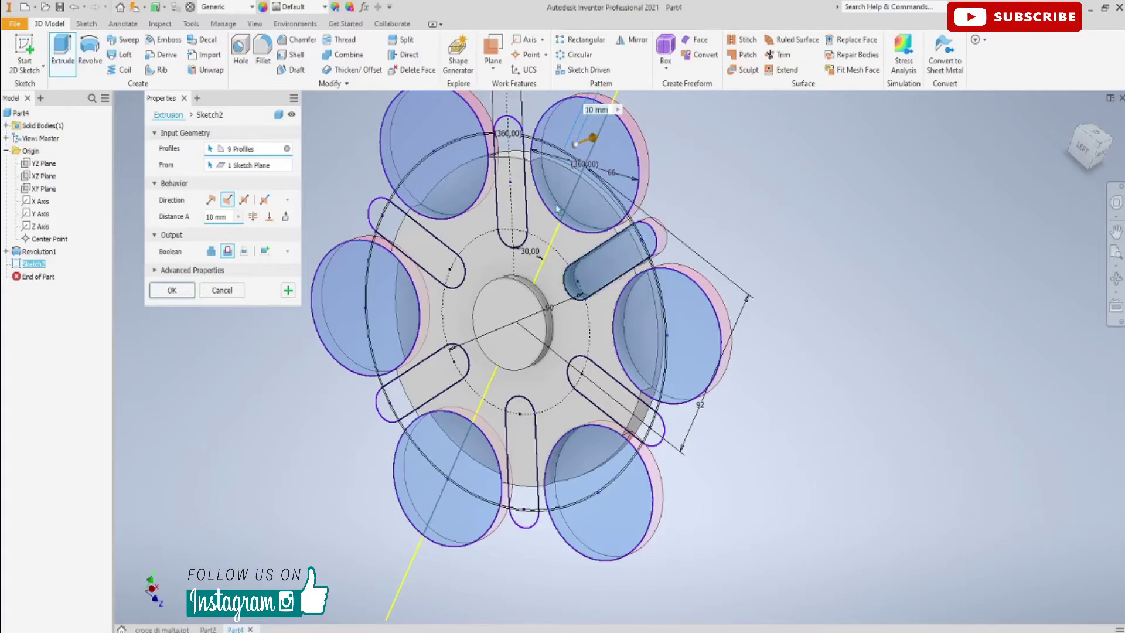
pyautogui.click(519, 212)
pyautogui.click(447, 270)
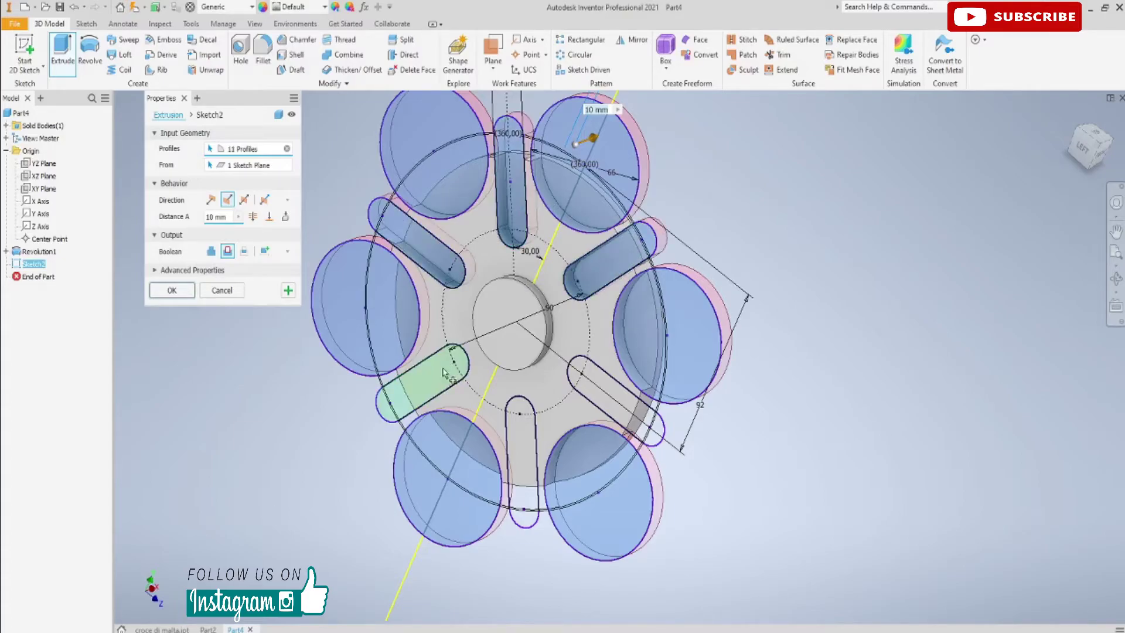
pyautogui.click(531, 429)
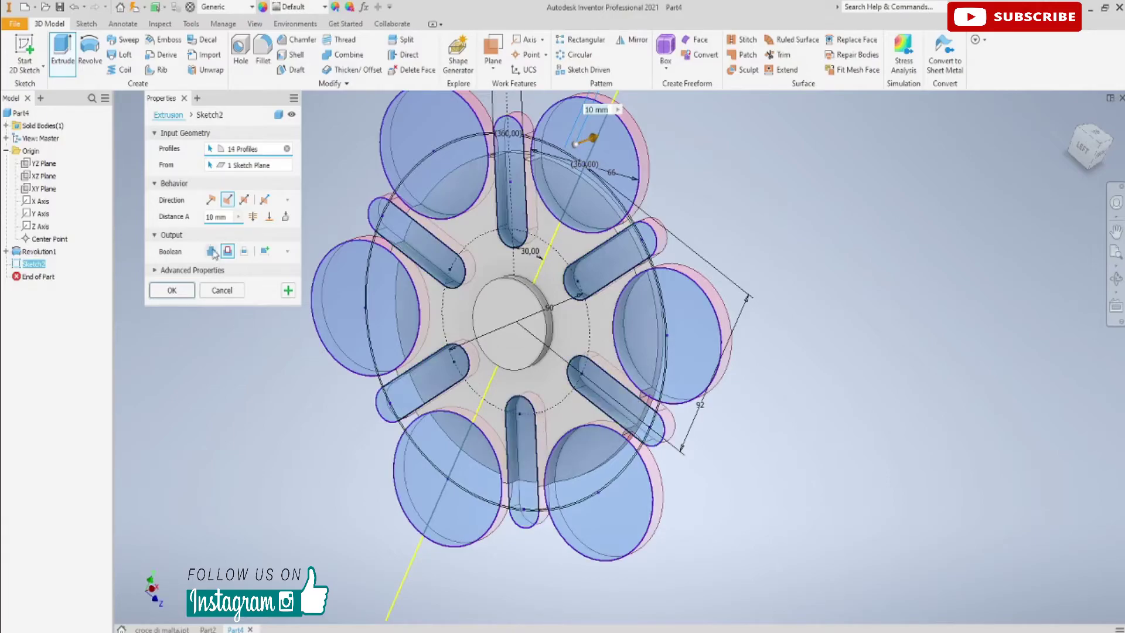
pyautogui.click(253, 217)
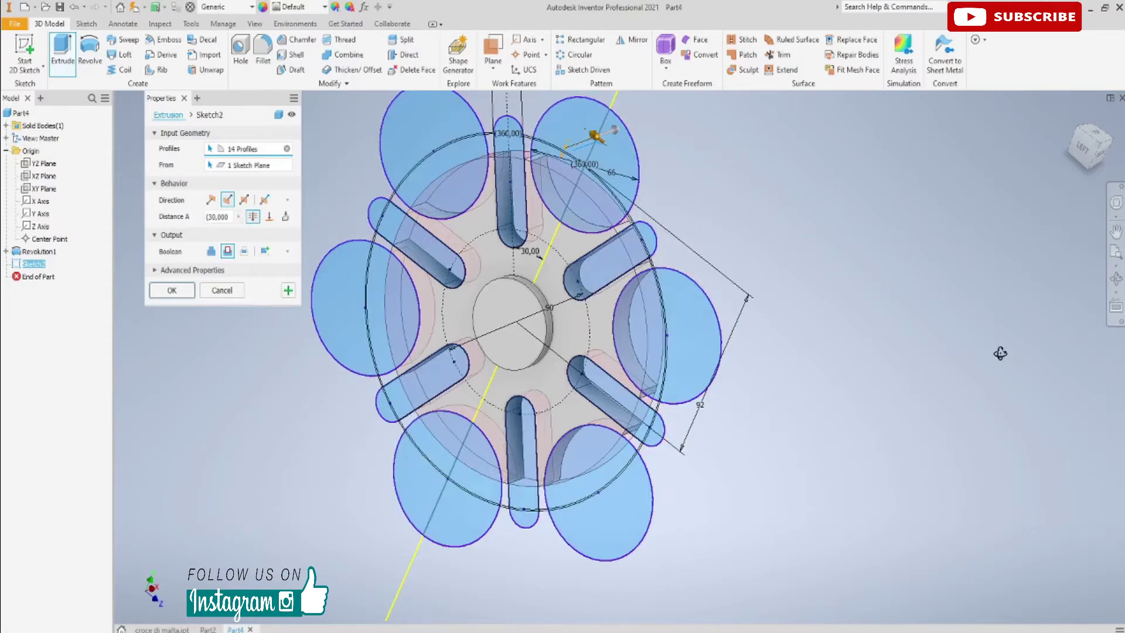
pyautogui.moveTo(1002, 359)
pyautogui.keyDown('shift'); pyautogui.mouseDown(button='middle')
pyautogui.moveTo(809, 382)
pyautogui.moveTo(823, 381)
pyautogui.mouseUp(button='middle'); pyautogui.keyUp('shift')
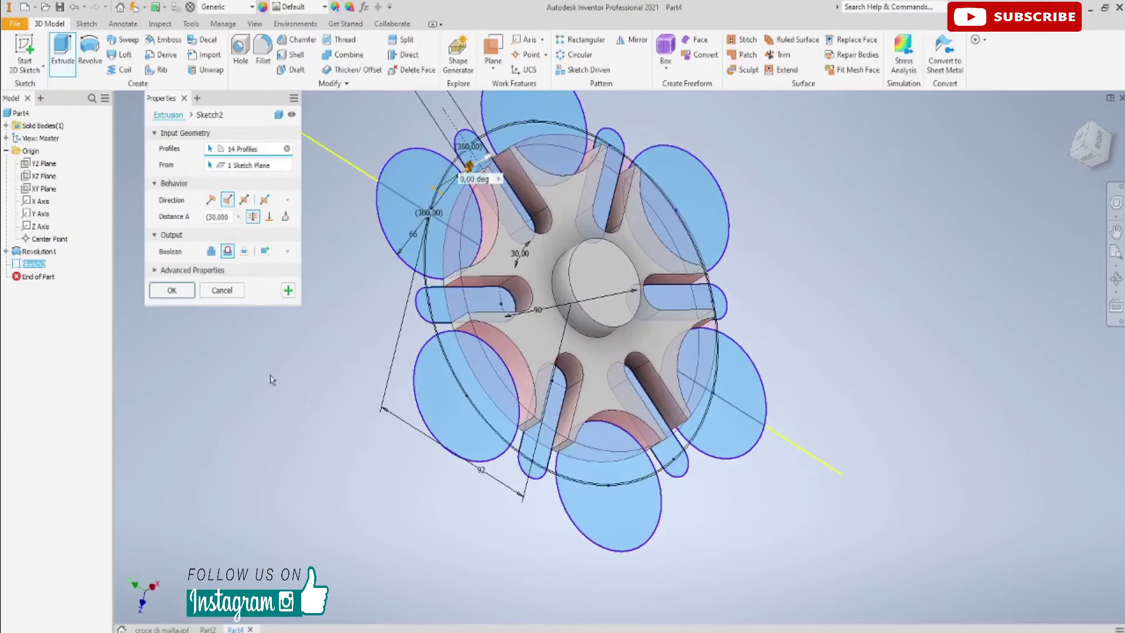
pyautogui.click(171, 291)
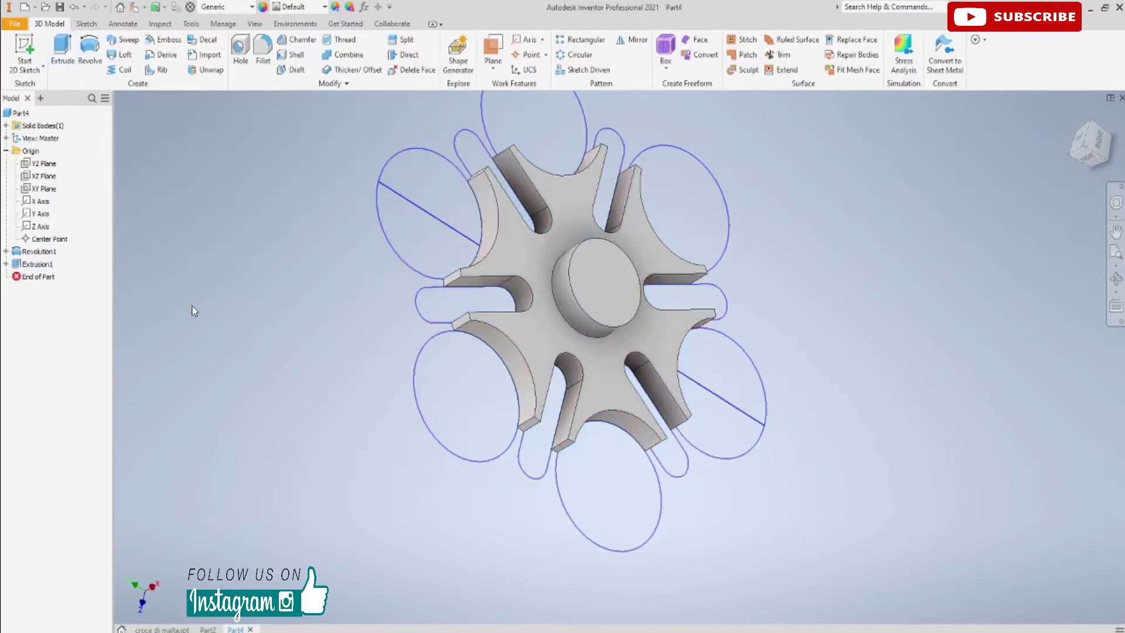
# Step: Sketch a 27 mm diameter circle at the origin on the hub face
pyautogui.moveTo(227, 359)
pyautogui.keyDown('shift'); pyautogui.mouseDown(button='middle')
pyautogui.moveTo(445, 372)
pyautogui.moveTo(575, 395)
pyautogui.moveTo(501, 317)
pyautogui.mouseUp(button='middle'); pyautogui.keyUp('shift')
pyautogui.click(24, 47)
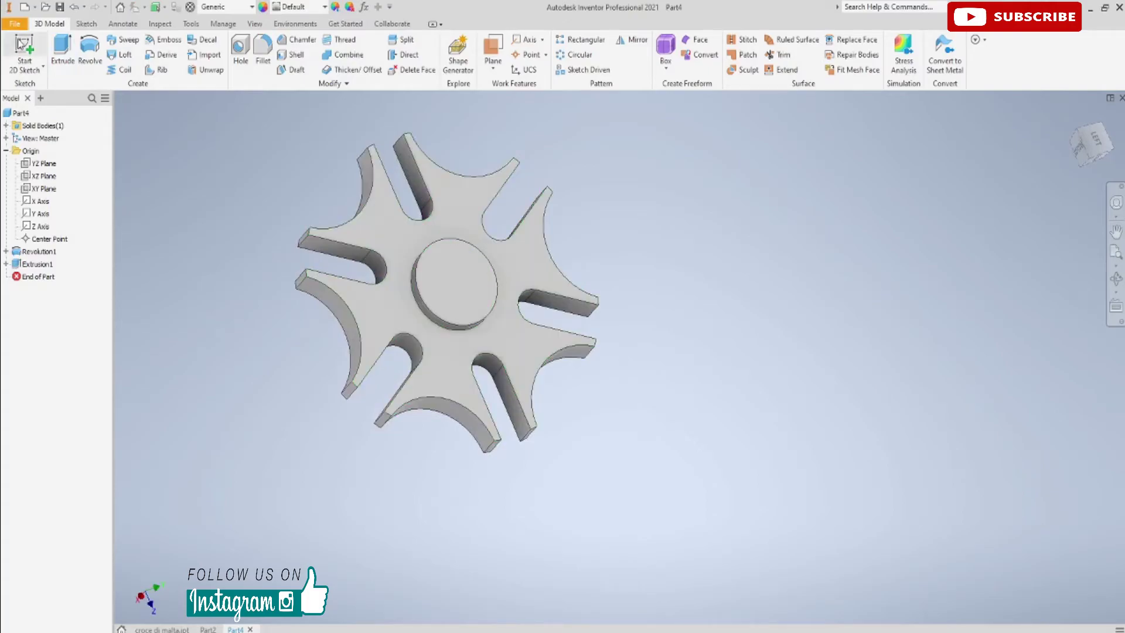
pyautogui.click(423, 287)
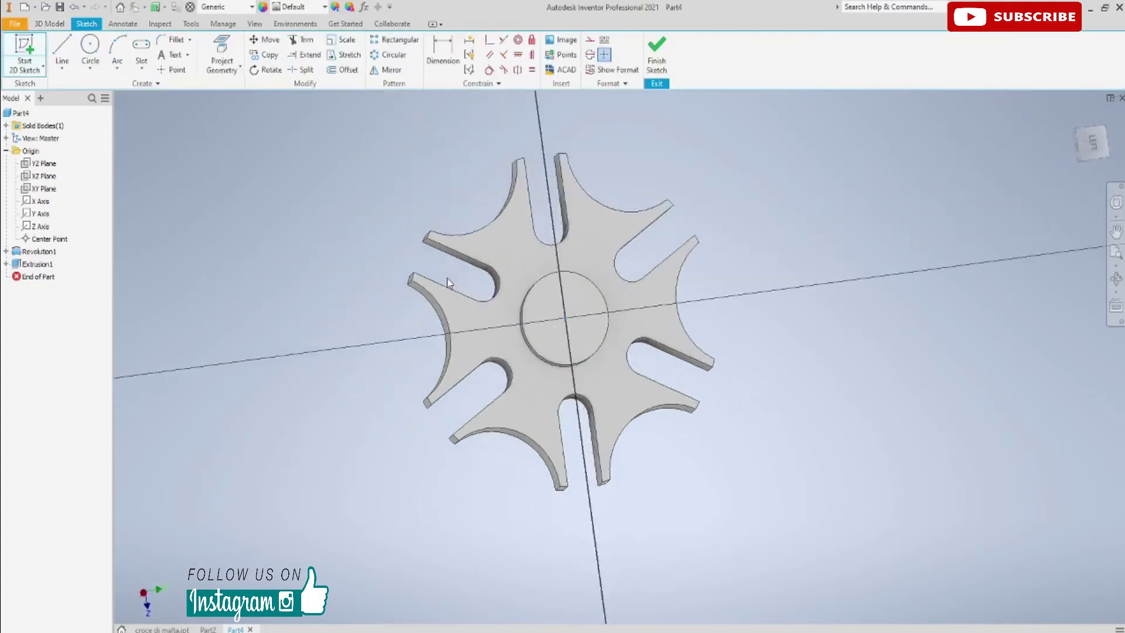
pyautogui.click(90, 46)
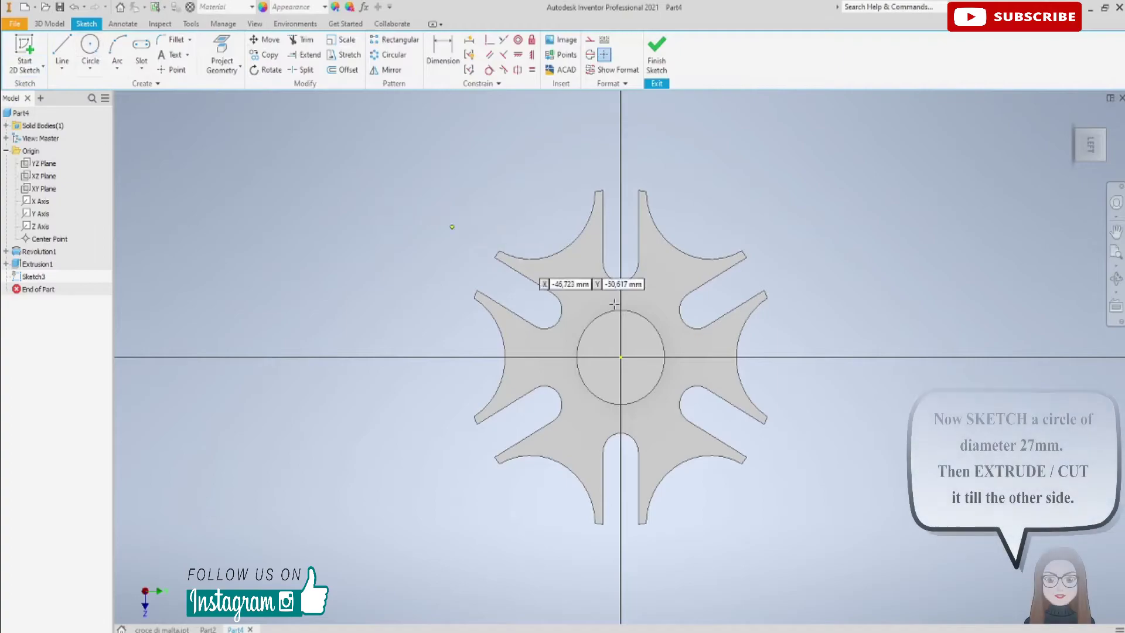
pyautogui.click(621, 357)
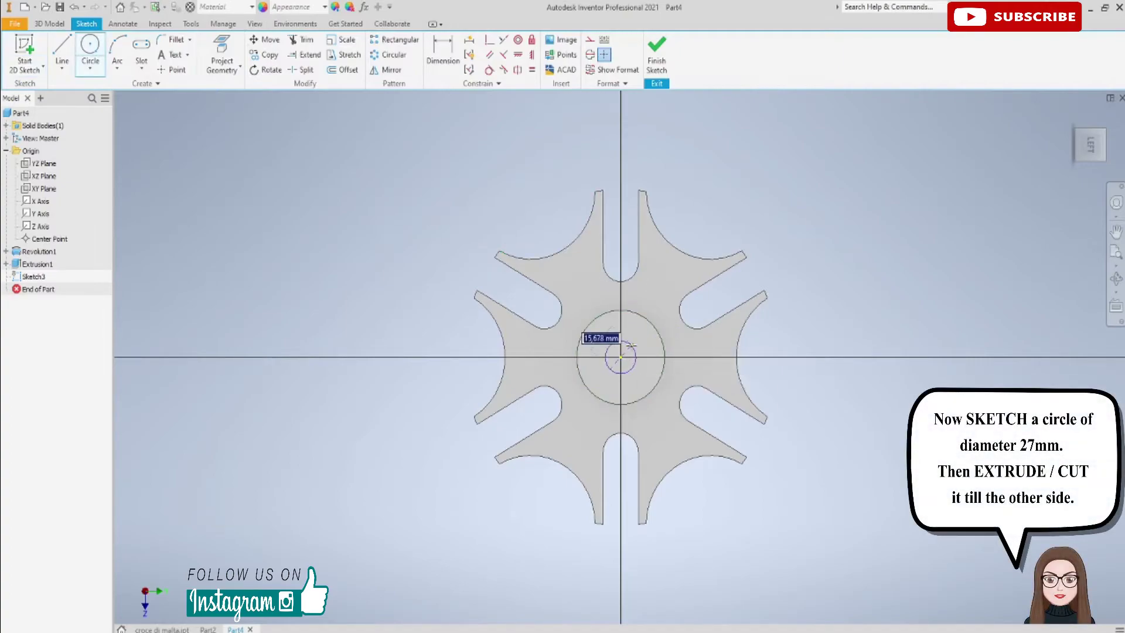
pyautogui.write('27')
pyautogui.press('Return')
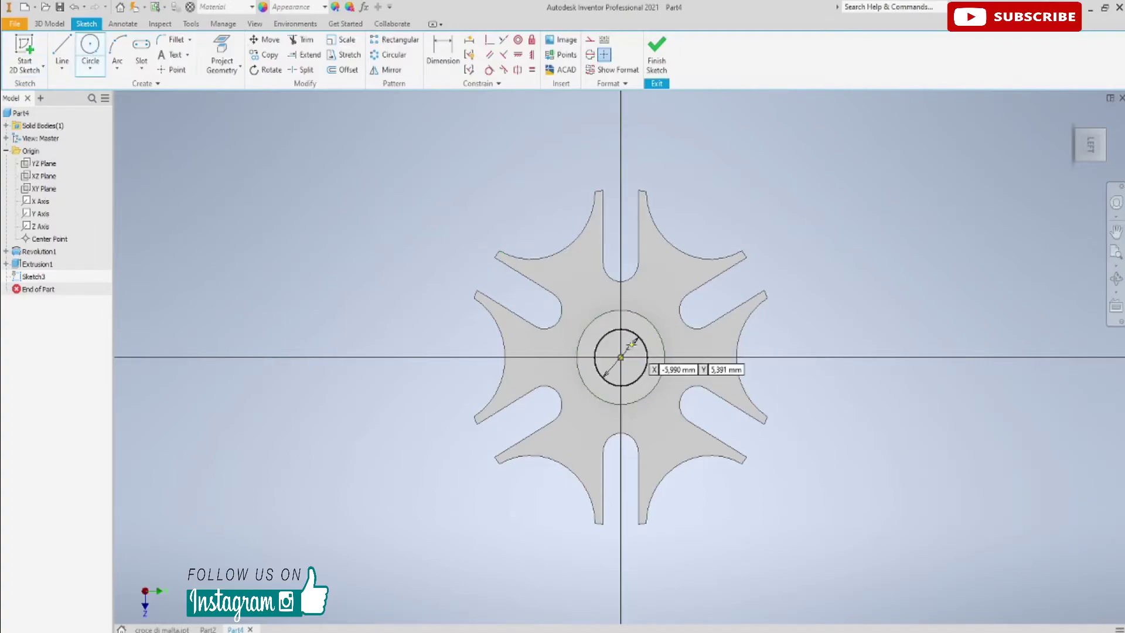
pyautogui.click(657, 56)
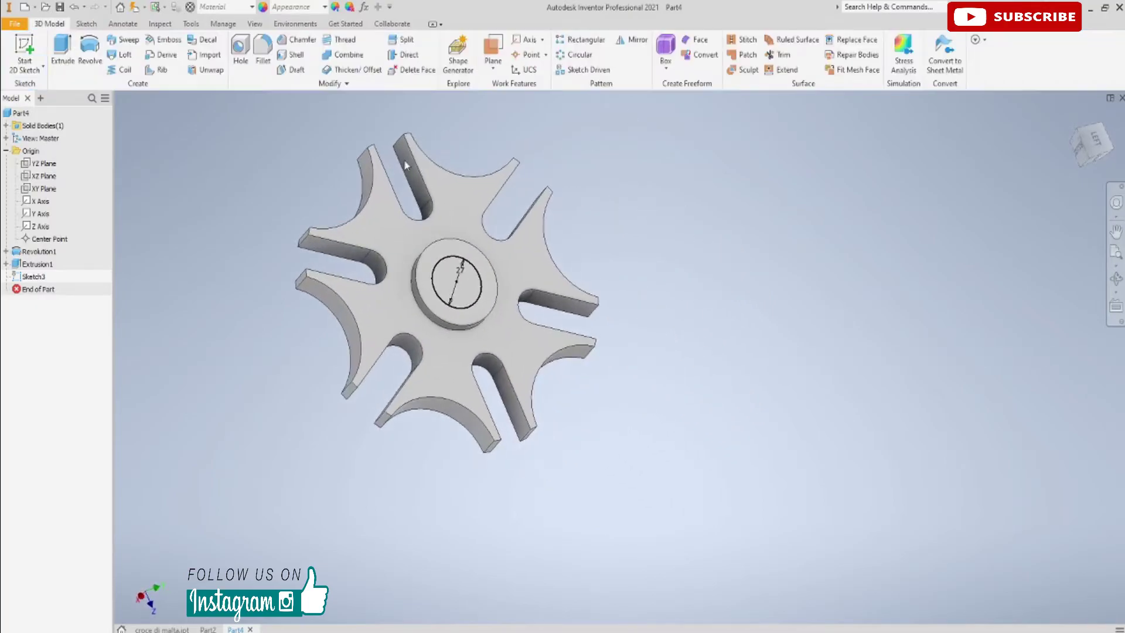
# Step: Extrude-cut the 27 mm circle Through All to bore the hub (Extrusion2)
pyautogui.click(58, 49)
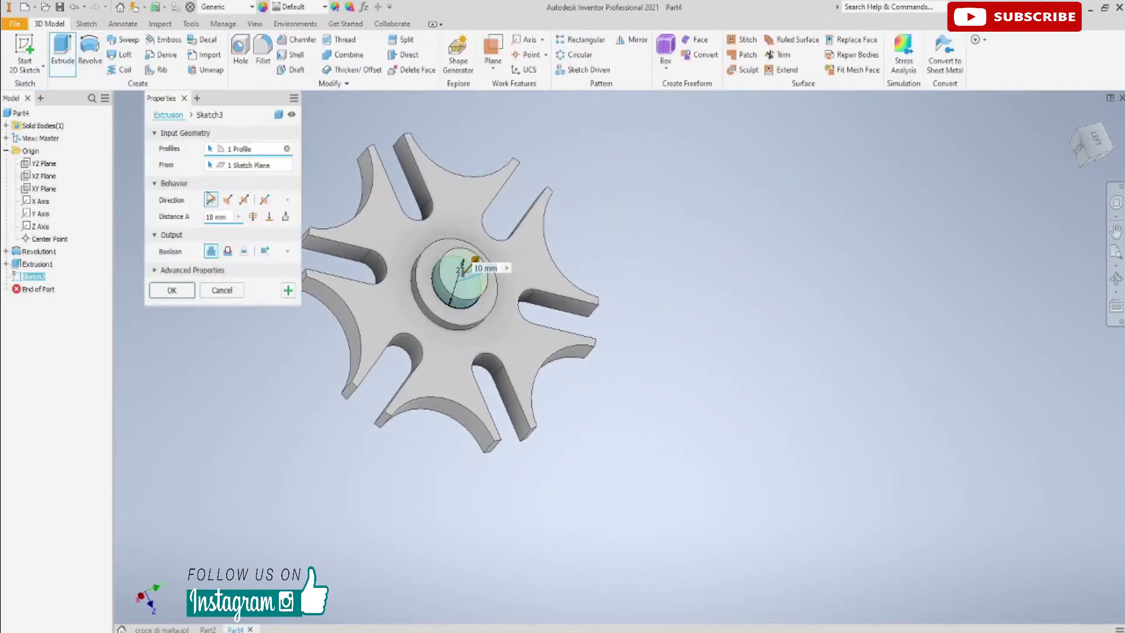
pyautogui.click(227, 251)
pyautogui.click(252, 216)
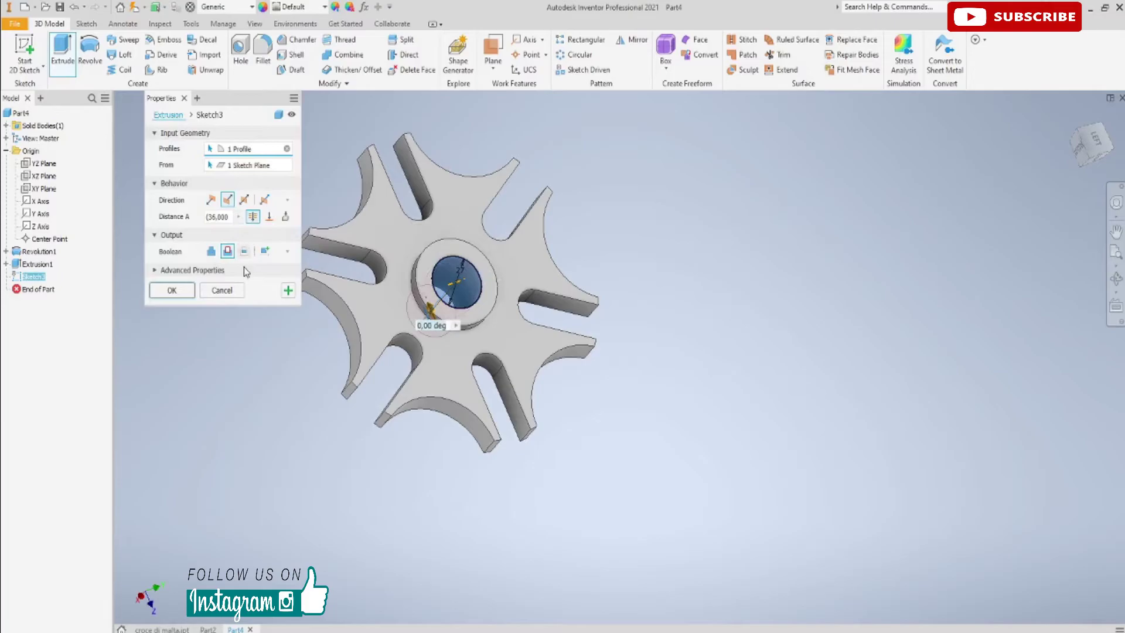
pyautogui.click(172, 290)
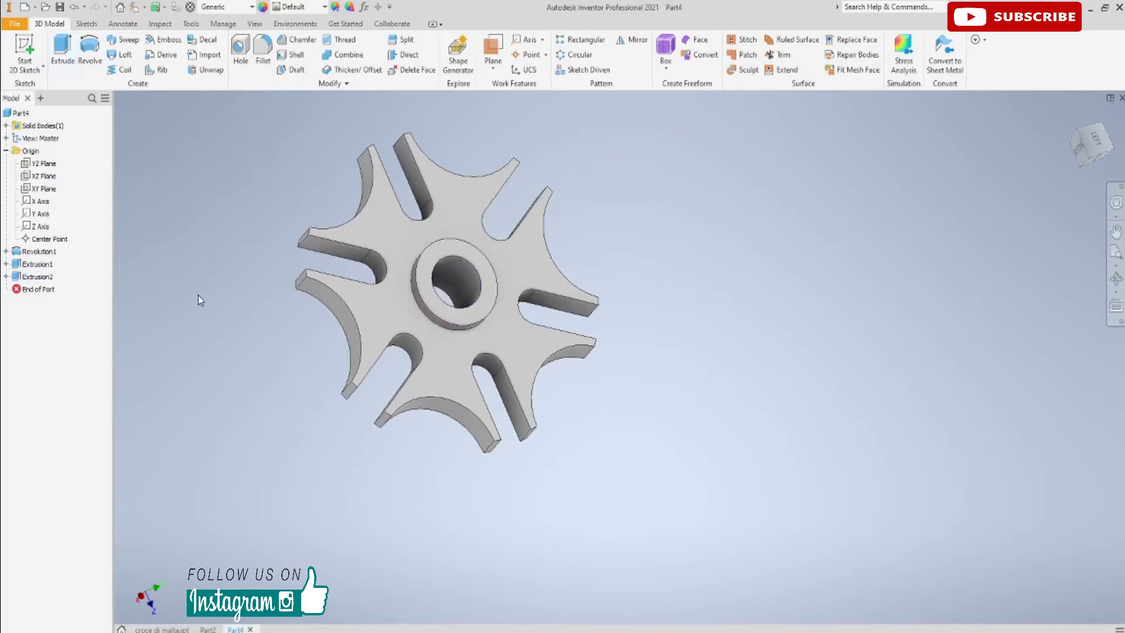
# Step: Reorient the view around the bored part, briefly checking the work plane options
pyautogui.keyDown('shift'); pyautogui.moveTo(209, 293); pyautogui.dragTo(337, 326, button='middle'); pyautogui.keyUp('shift')
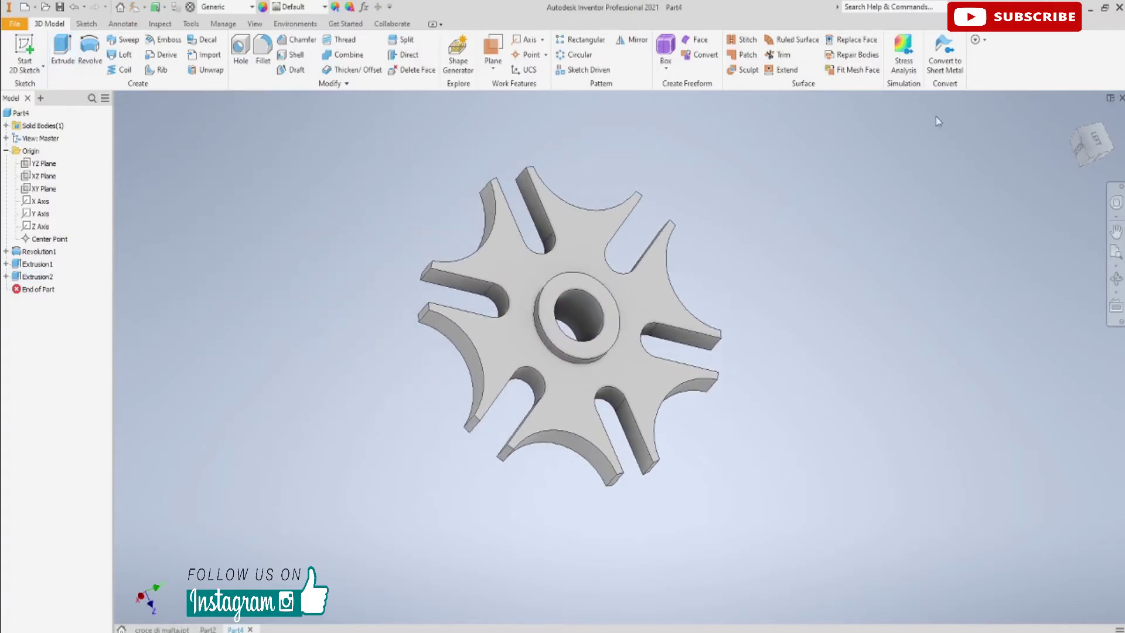
pyautogui.click(1101, 143)
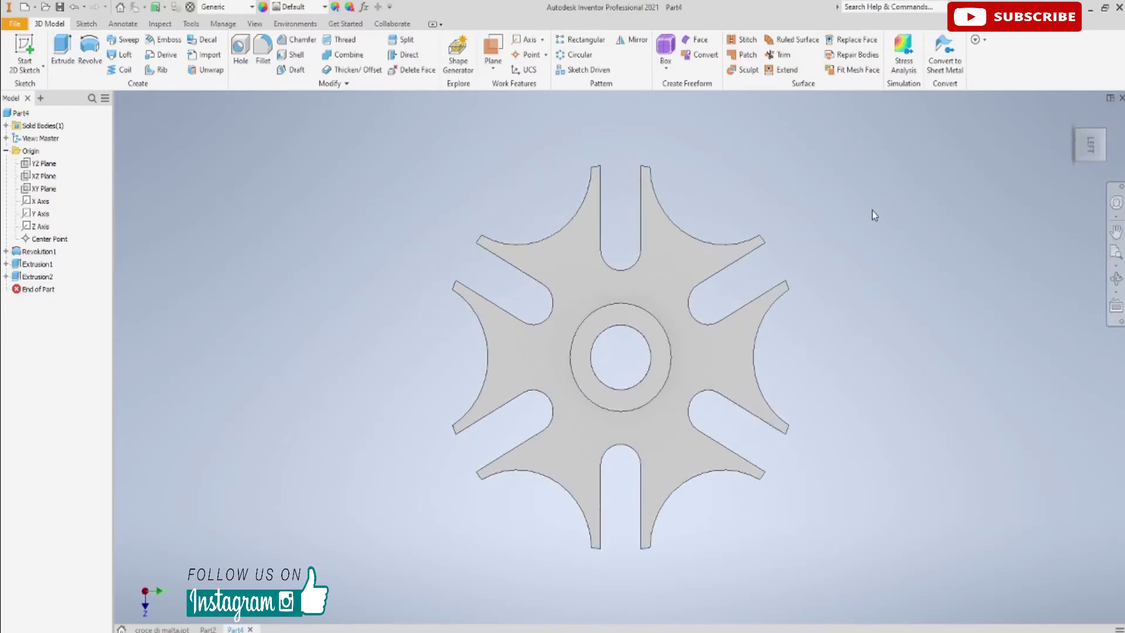
pyautogui.click(1093, 126)
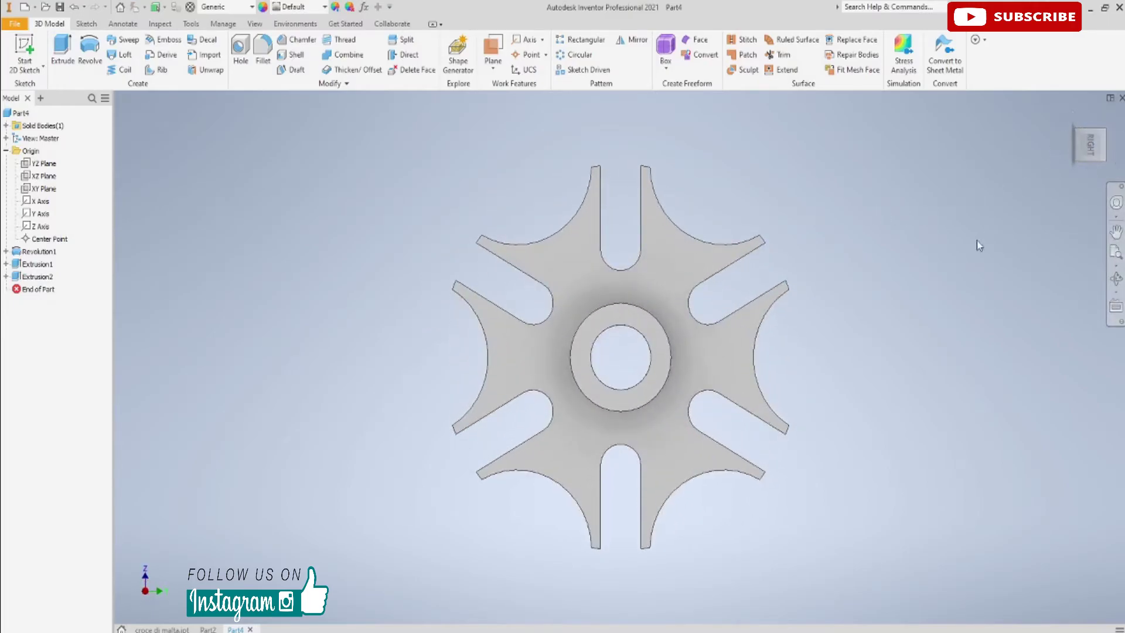
pyautogui.moveTo(977, 241)
pyautogui.keyDown('shift'); pyautogui.mouseDown(button='middle')
pyautogui.moveTo(924, 257)
pyautogui.moveTo(978, 262)
pyautogui.mouseUp(button='middle'); pyautogui.keyUp('shift')
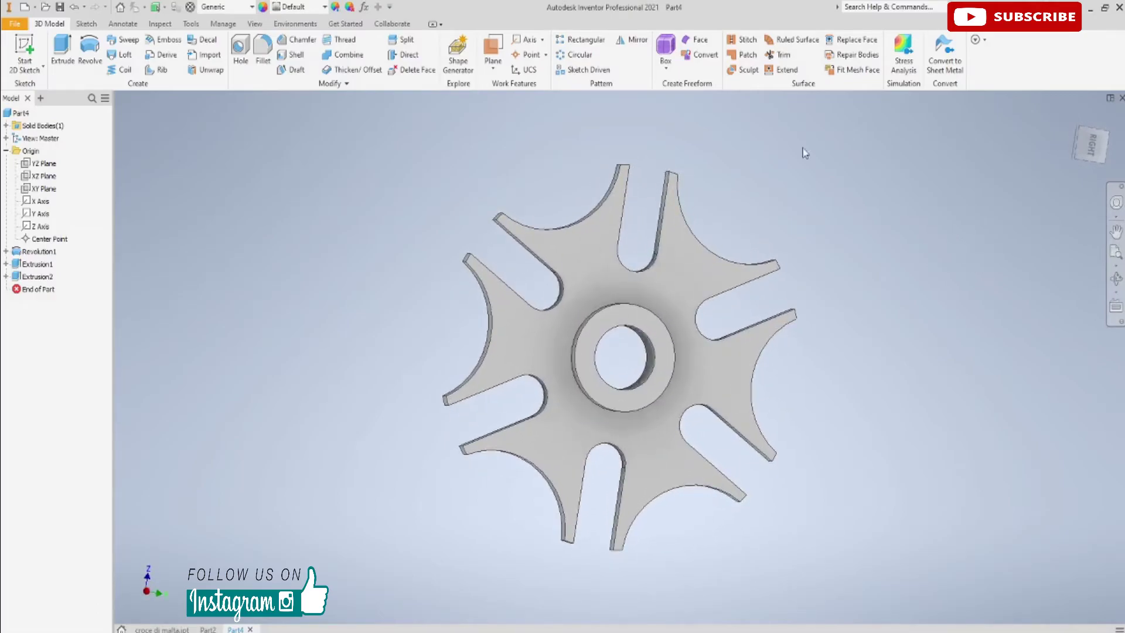
pyautogui.click(504, 71)
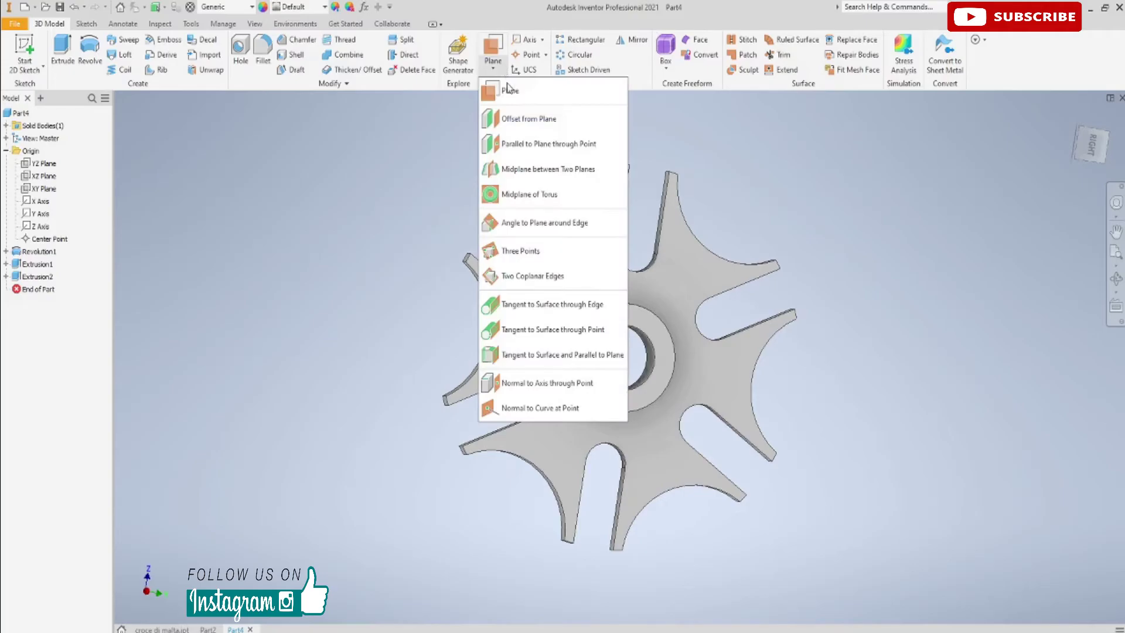
pyautogui.click(514, 119)
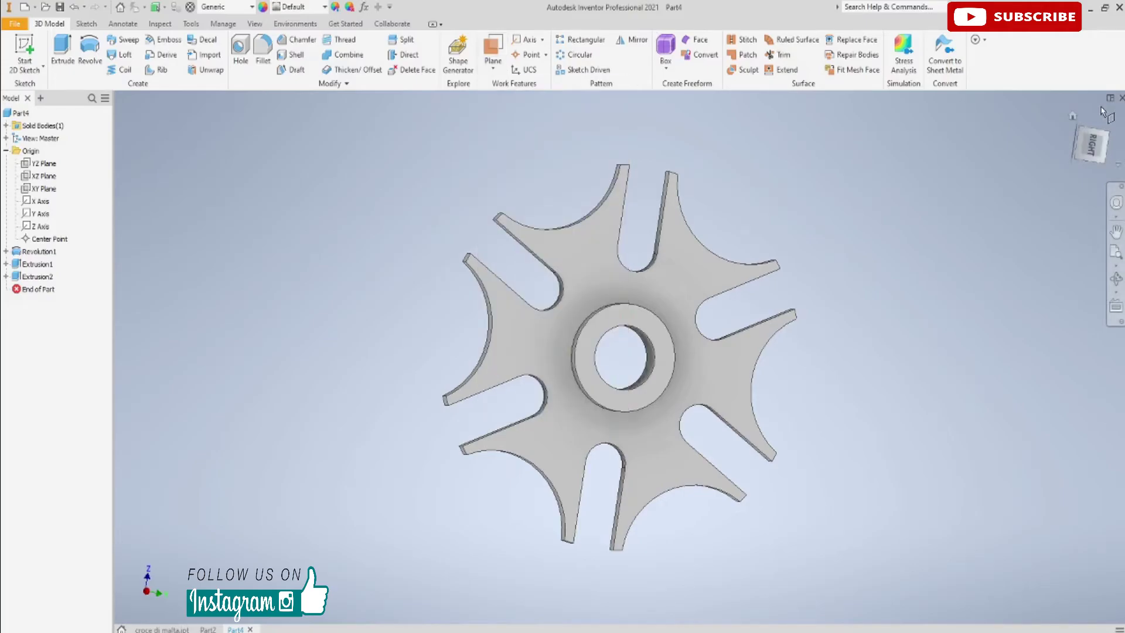
pyautogui.click(1093, 143)
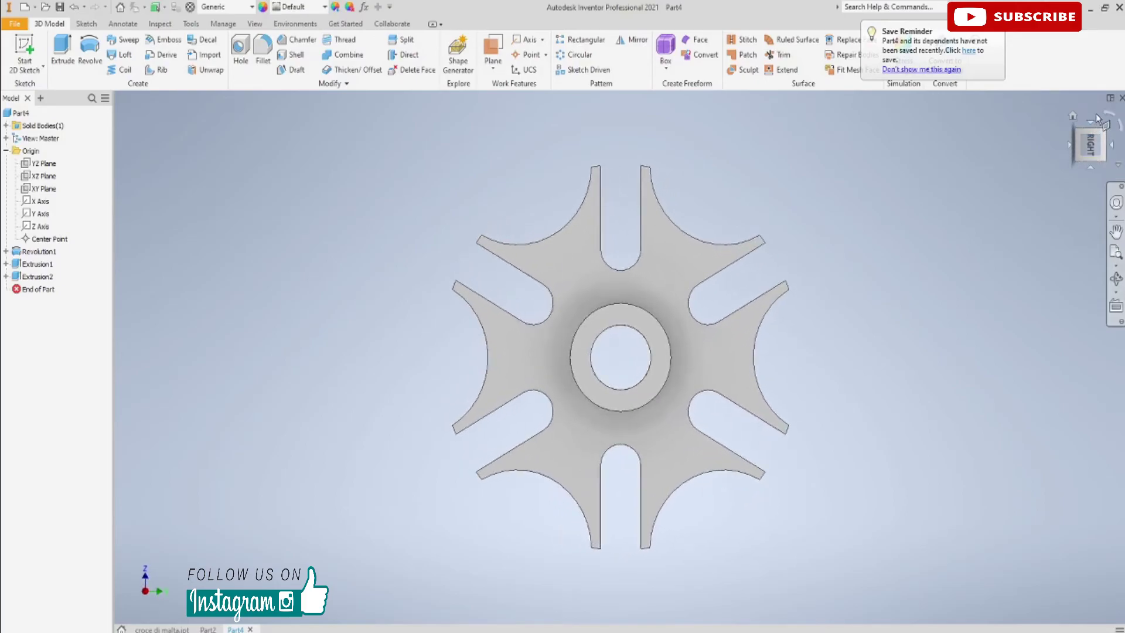
pyautogui.click(1110, 117)
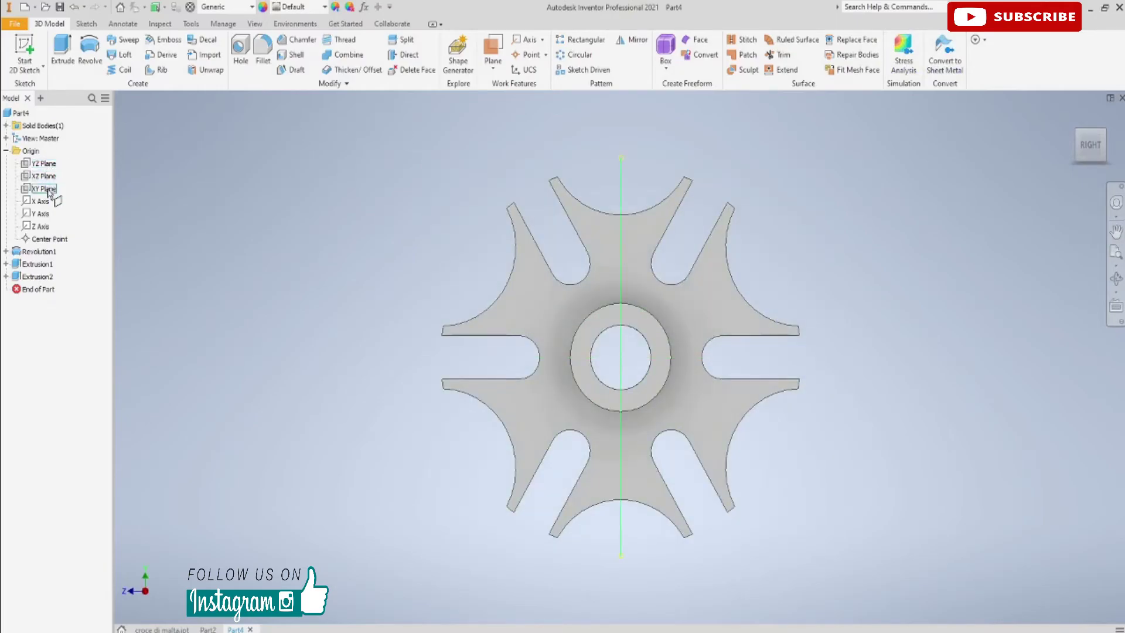
# Step: Create Work Plane1 offset 22.5 mm from the XY Plane
pyautogui.click(49, 192)
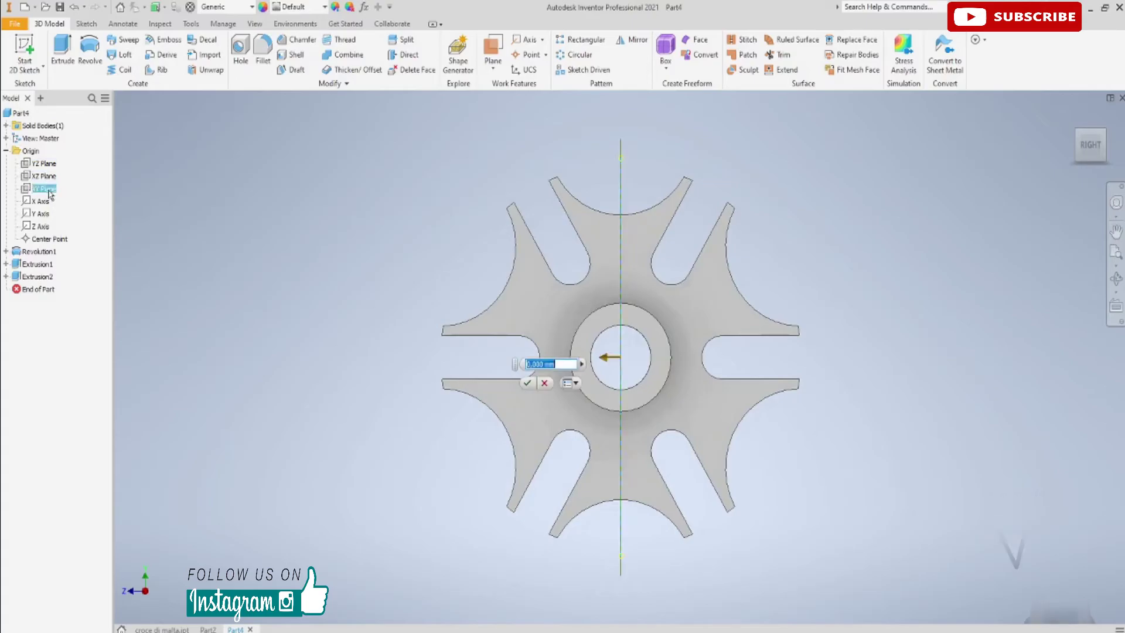
pyautogui.write('22.5')
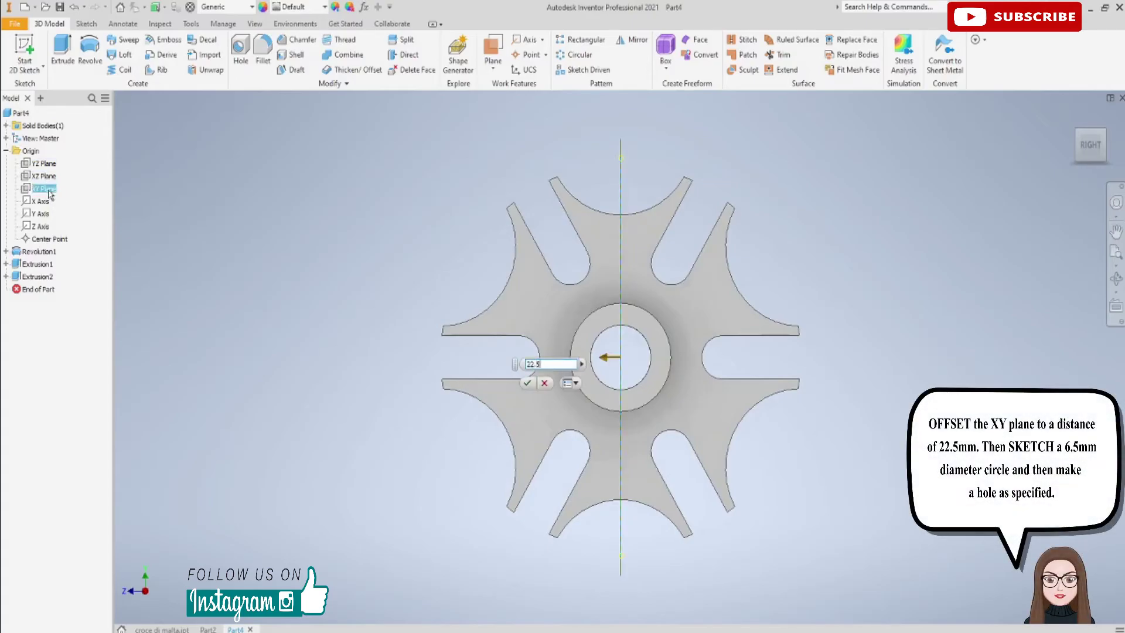
pyautogui.press('Return')
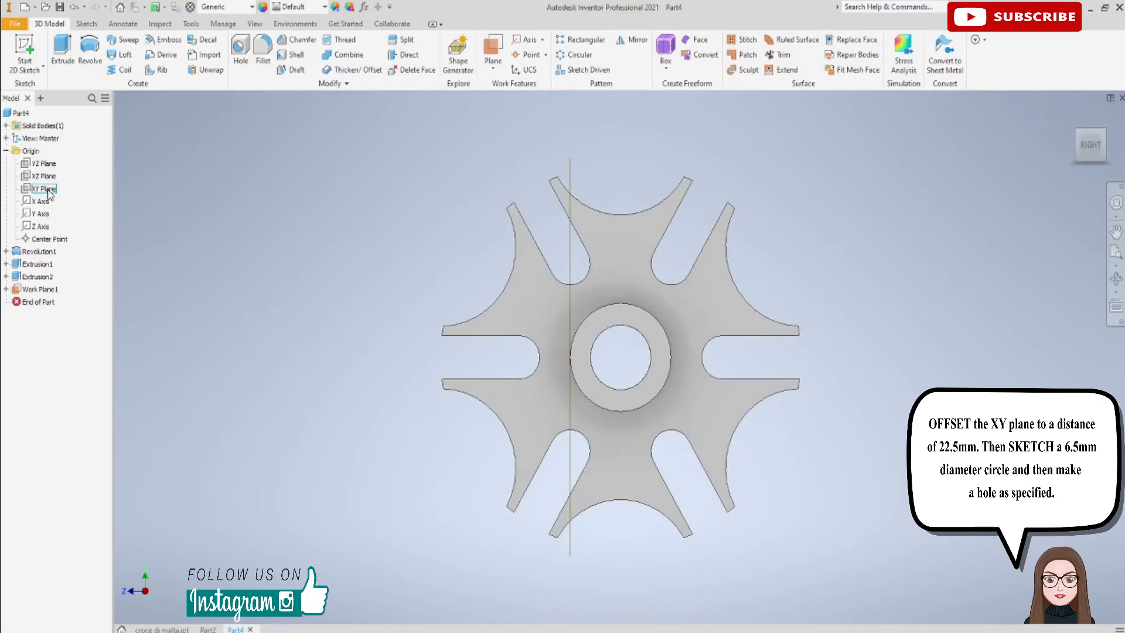
pyautogui.click(21, 113)
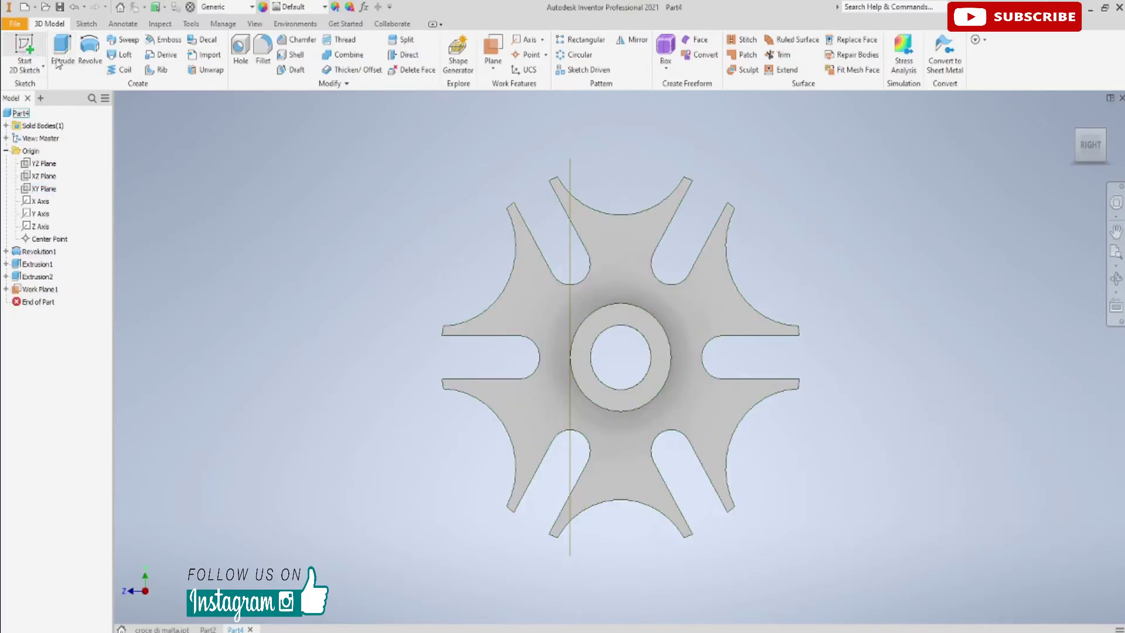
pyautogui.click(26, 50)
# Step: On Work Plane1, sketch a Ø6.5 circle on the axis, 7.5 from the hub edge
pyautogui.click(566, 240)
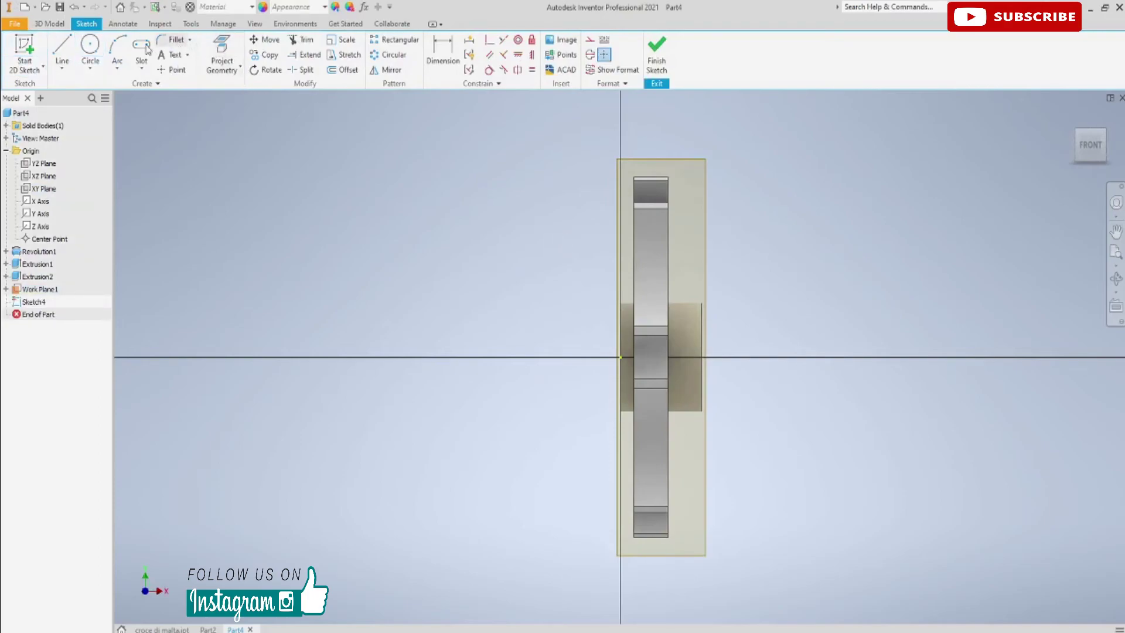
pyautogui.click(90, 47)
pyautogui.scroll(3, 788, 281)
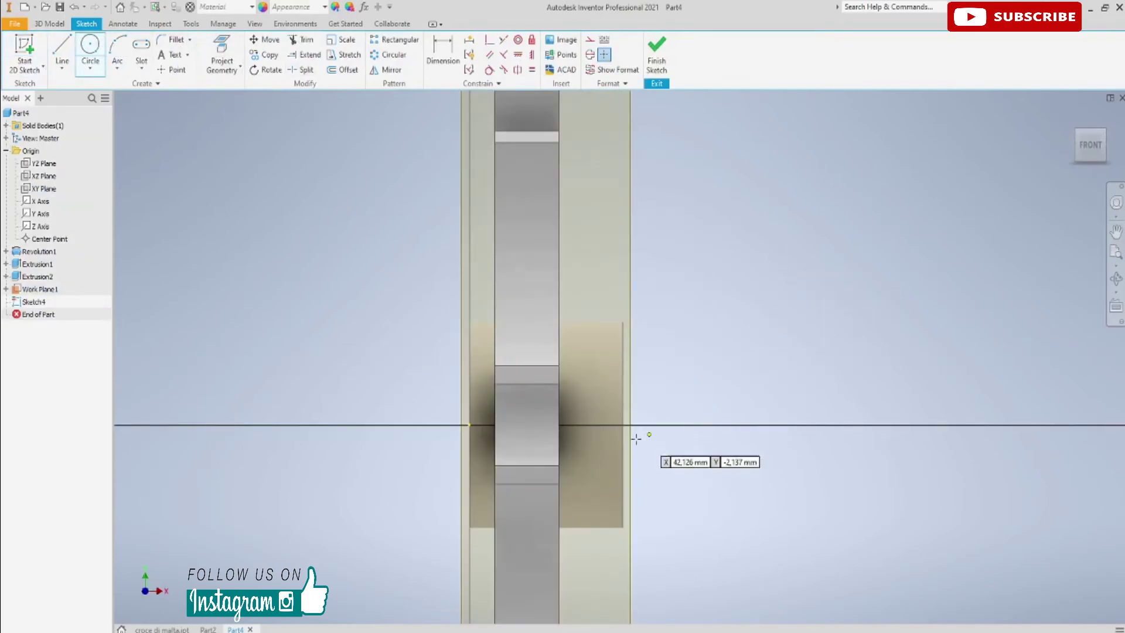
pyautogui.click(588, 426)
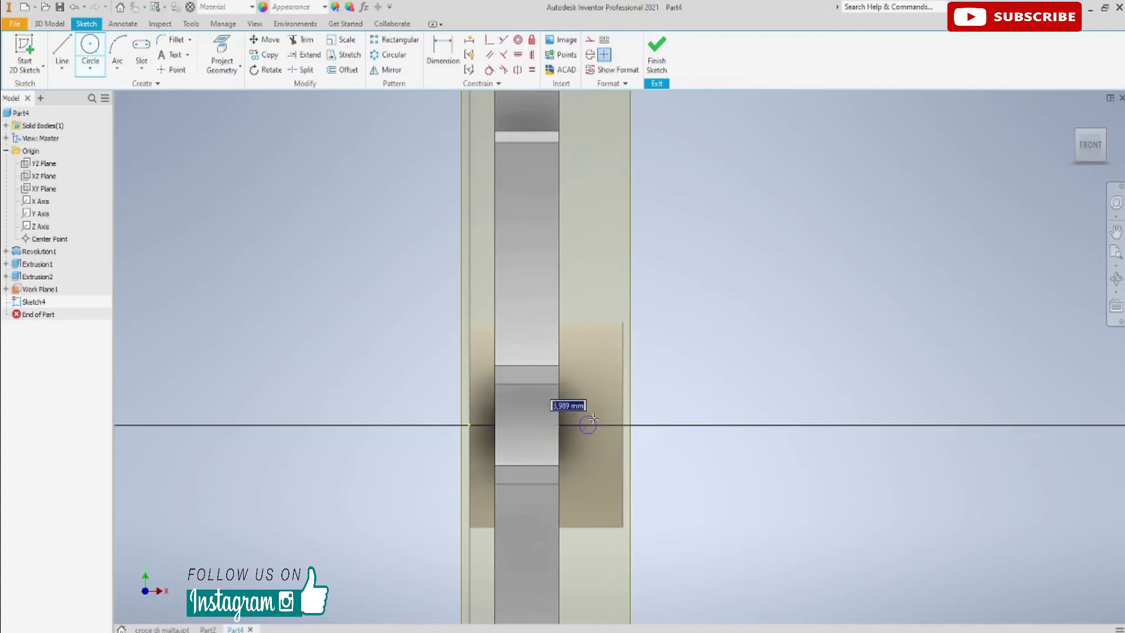
pyautogui.write('6.5')
pyautogui.press('Return')
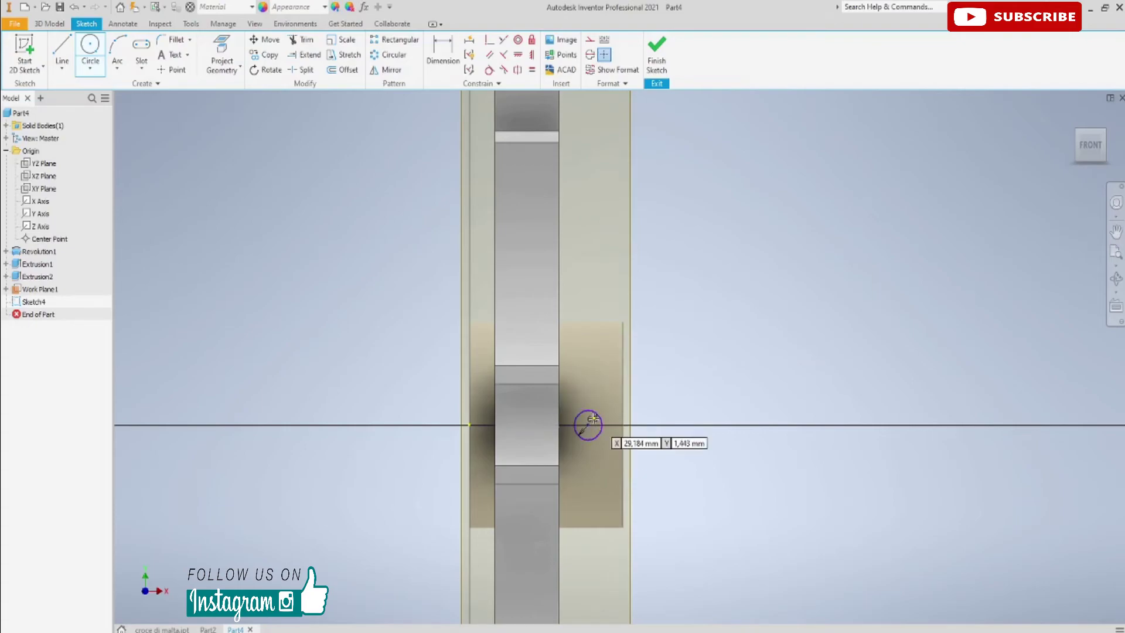
pyautogui.click(444, 54)
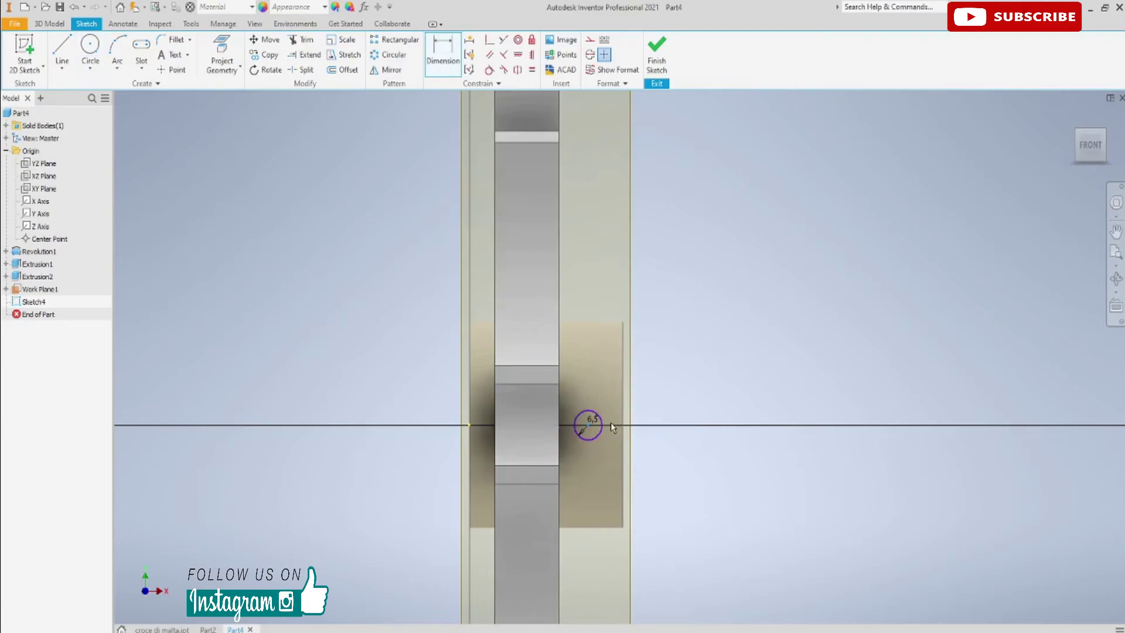
pyautogui.click(622, 421)
pyautogui.click(610, 264)
pyautogui.write('7.5')
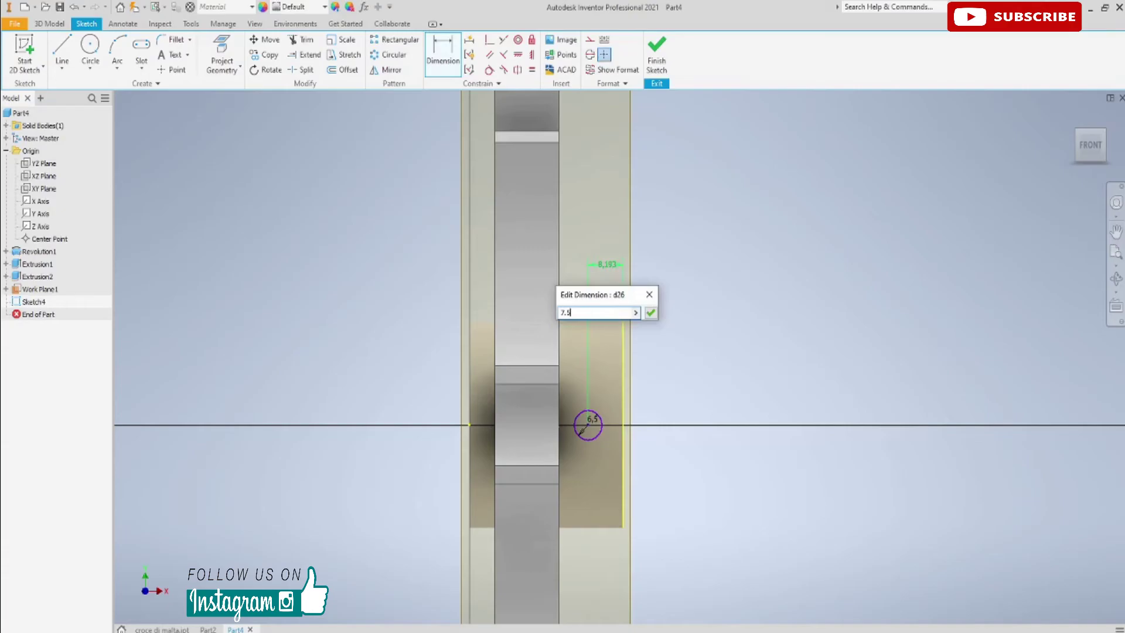
pyautogui.press('Return')
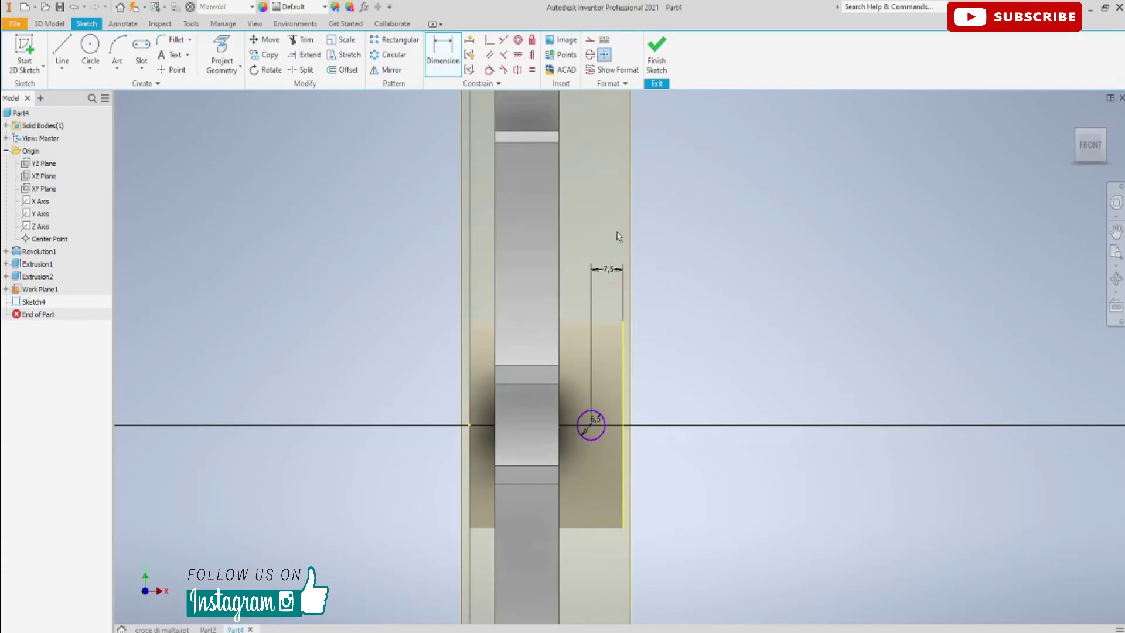
pyautogui.click(657, 64)
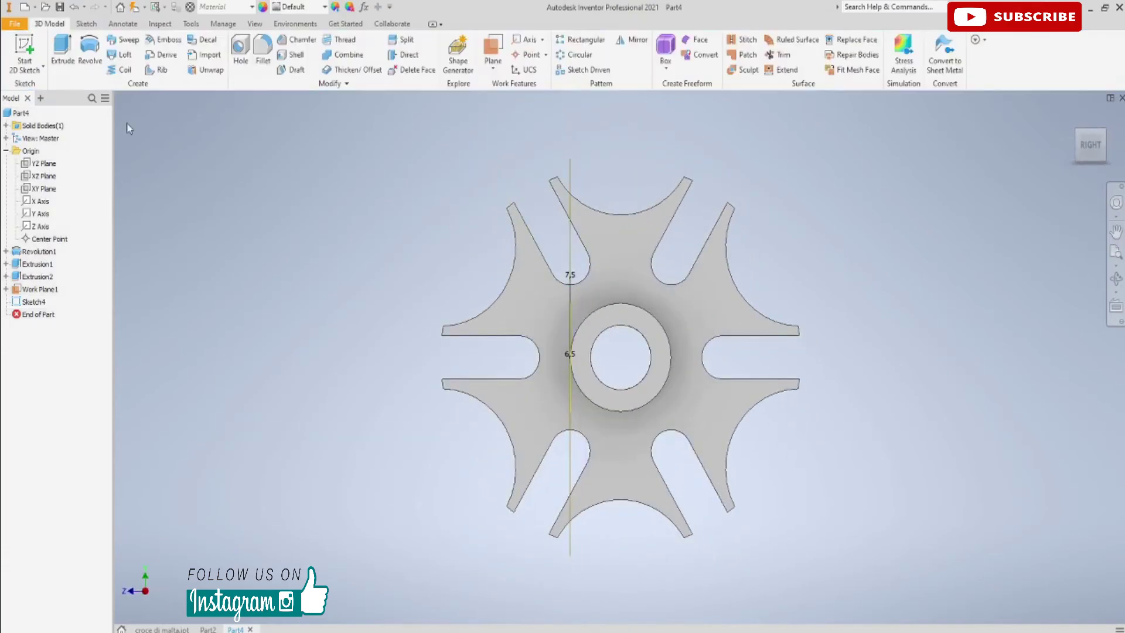
# Step: Cut the Ø6.5 circle Through All as Extrusion3, then hide Work Plane1
pyautogui.click(62, 50)
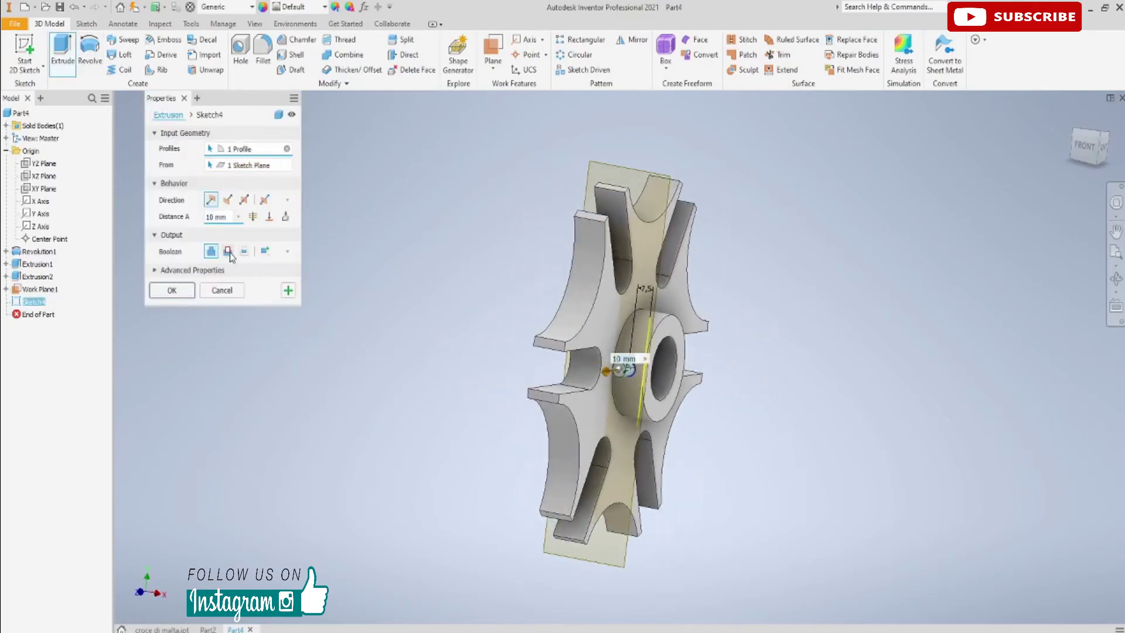
pyautogui.click(228, 252)
pyautogui.click(253, 218)
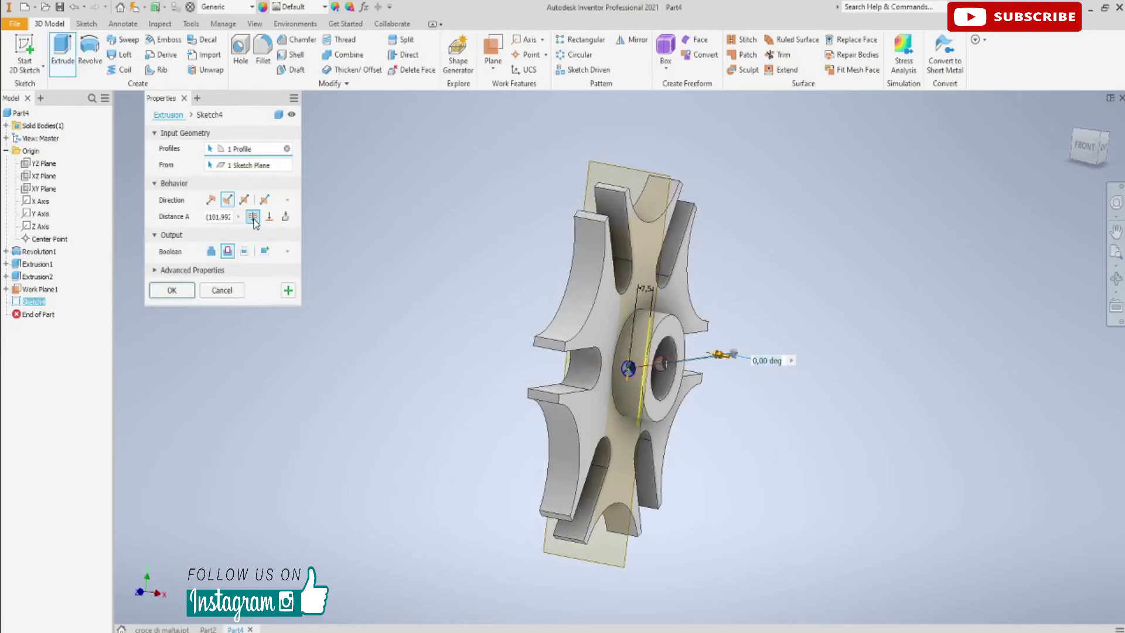
pyautogui.click(172, 292)
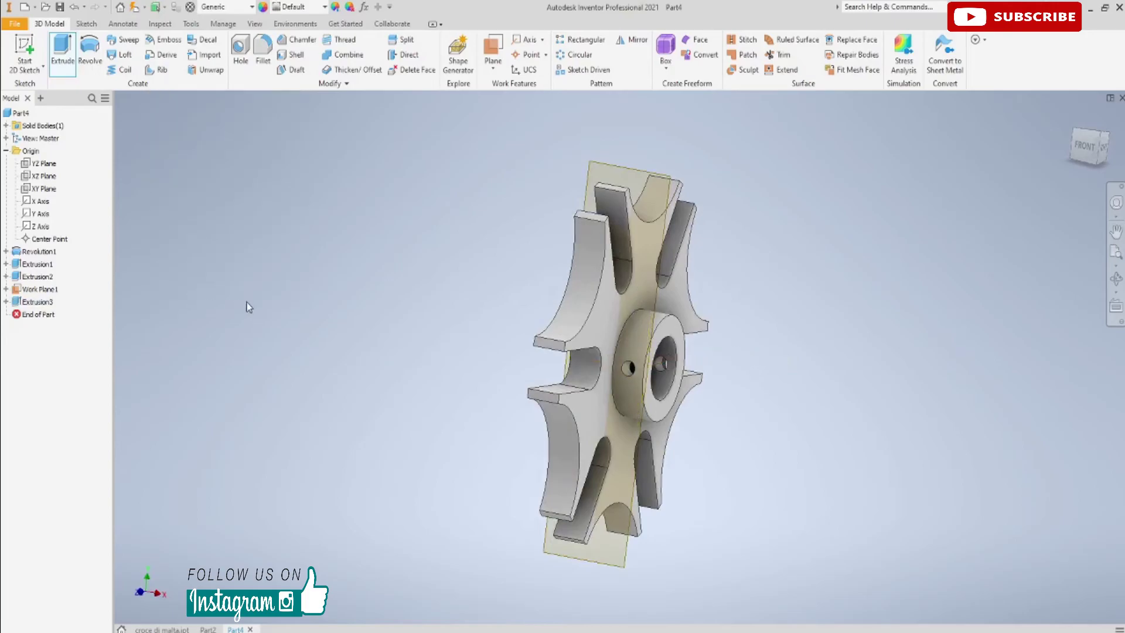
pyautogui.rightClick(51, 290)
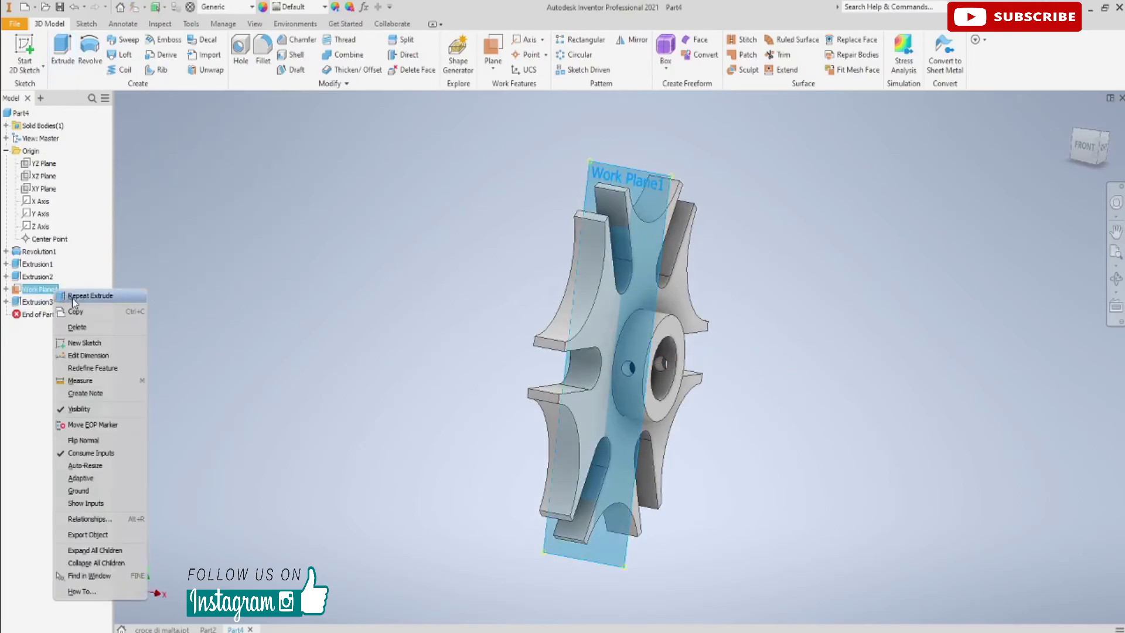
pyautogui.click(87, 410)
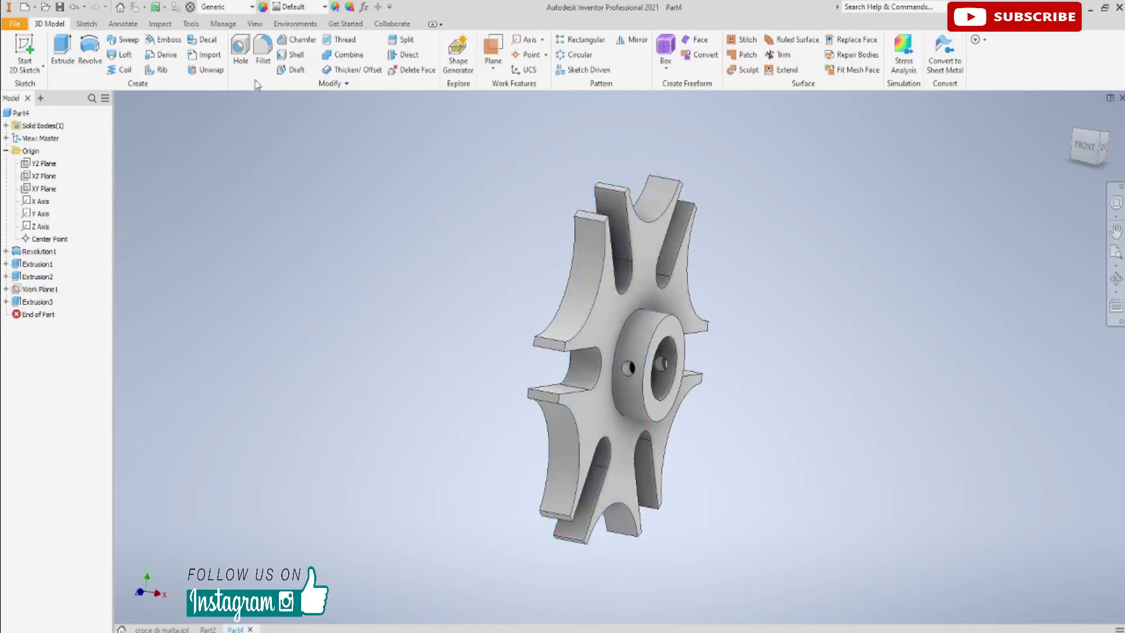
# Step: Round the front and back hub edges with 1.5 mm fillets as Fillet1
pyautogui.click(259, 49)
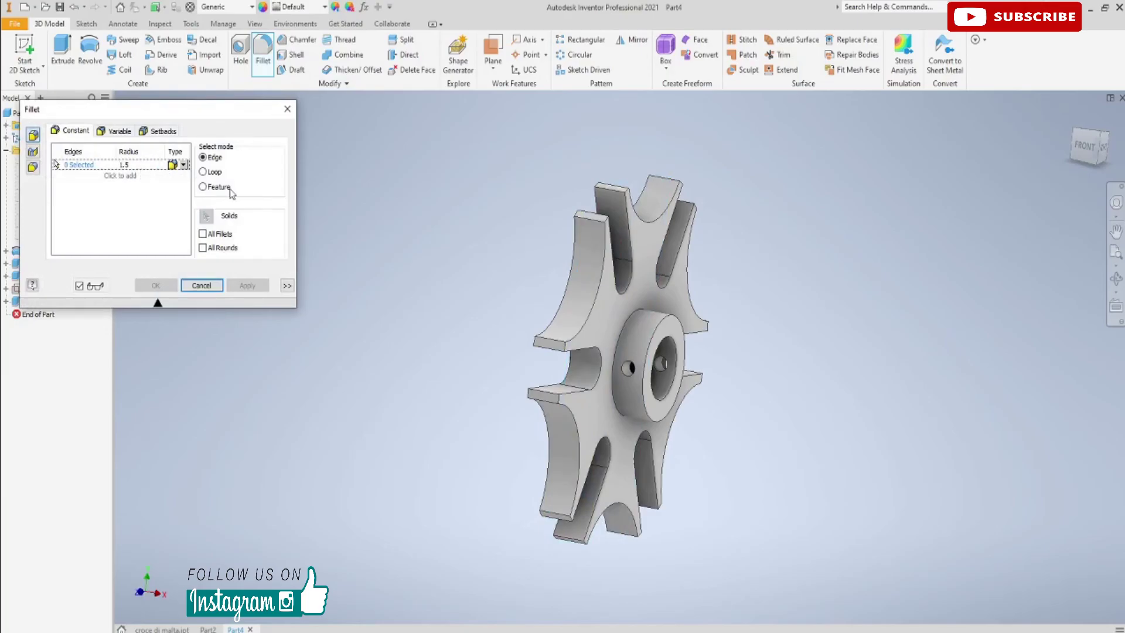
pyautogui.click(663, 331)
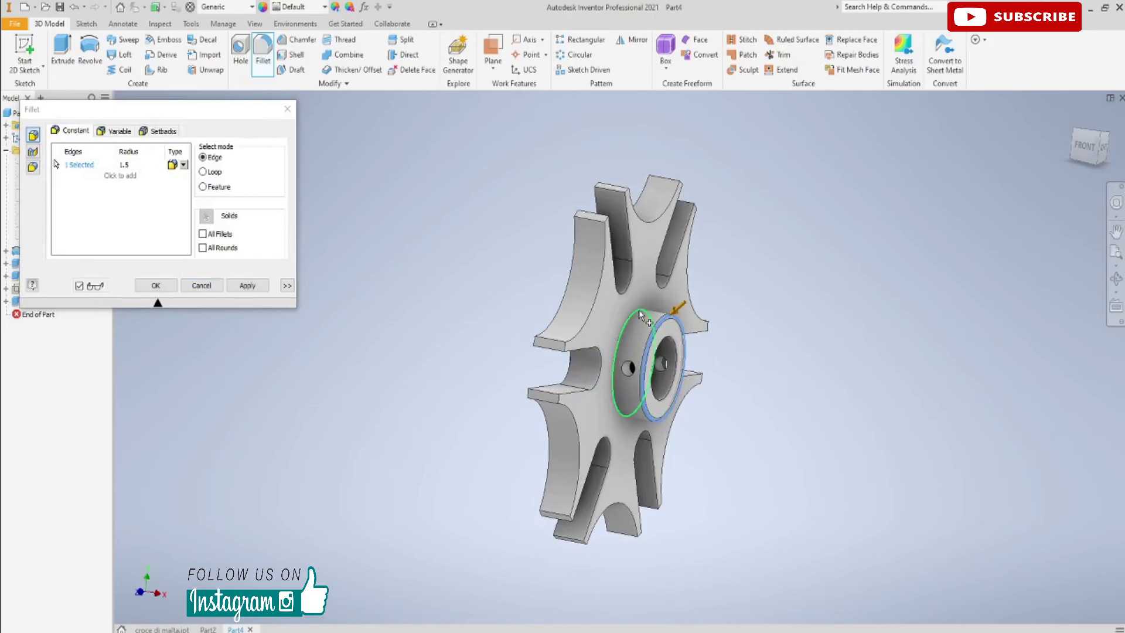
pyautogui.click(641, 316)
pyautogui.keyDown('shift'); pyautogui.moveTo(496, 368); pyautogui.dragTo(589, 343, button='middle'); pyautogui.keyUp('shift')
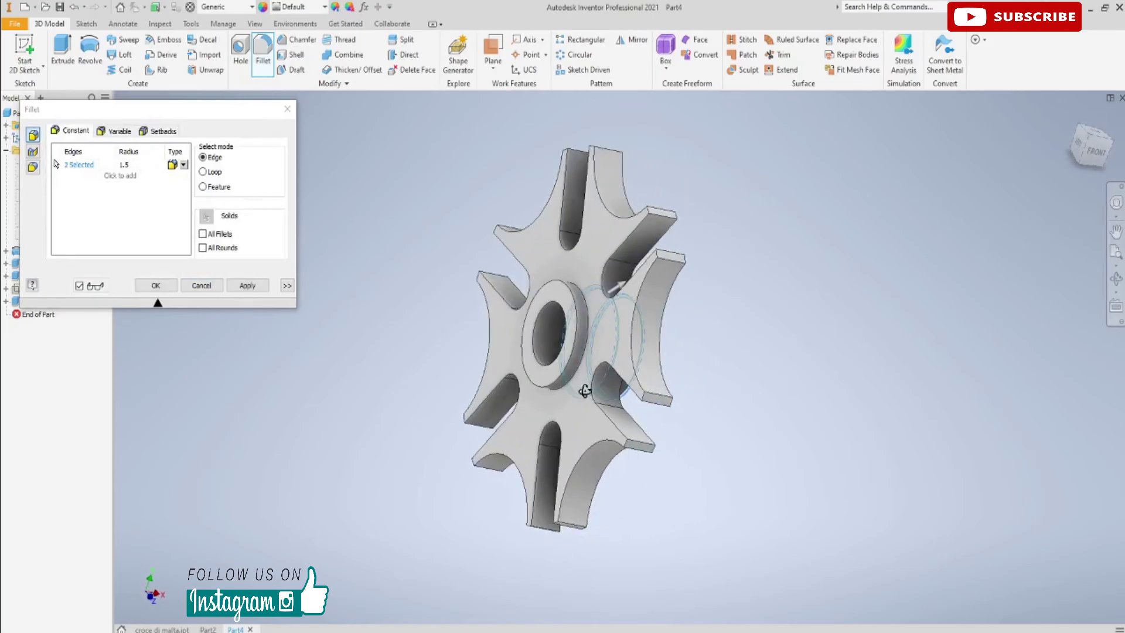
pyautogui.click(587, 342)
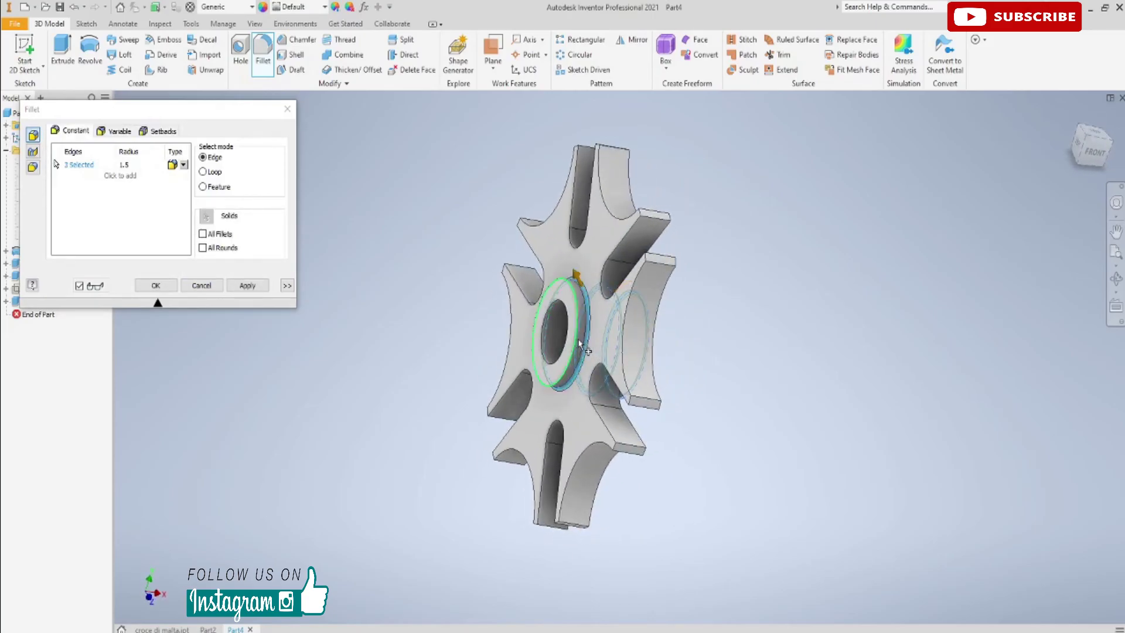
pyautogui.click(246, 286)
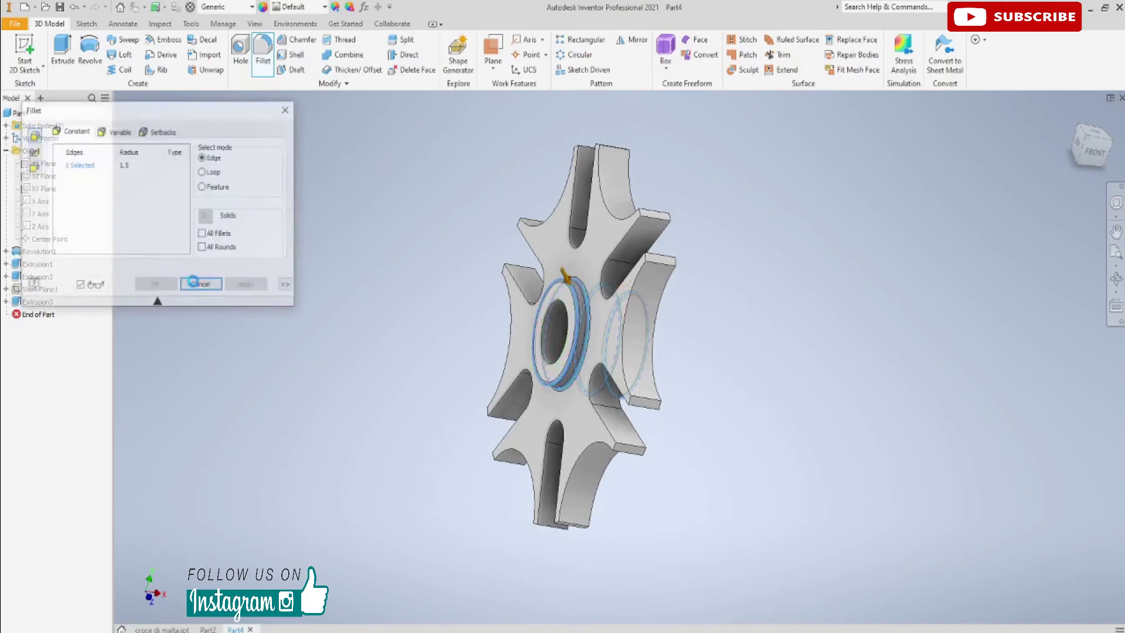
pyautogui.click(287, 109)
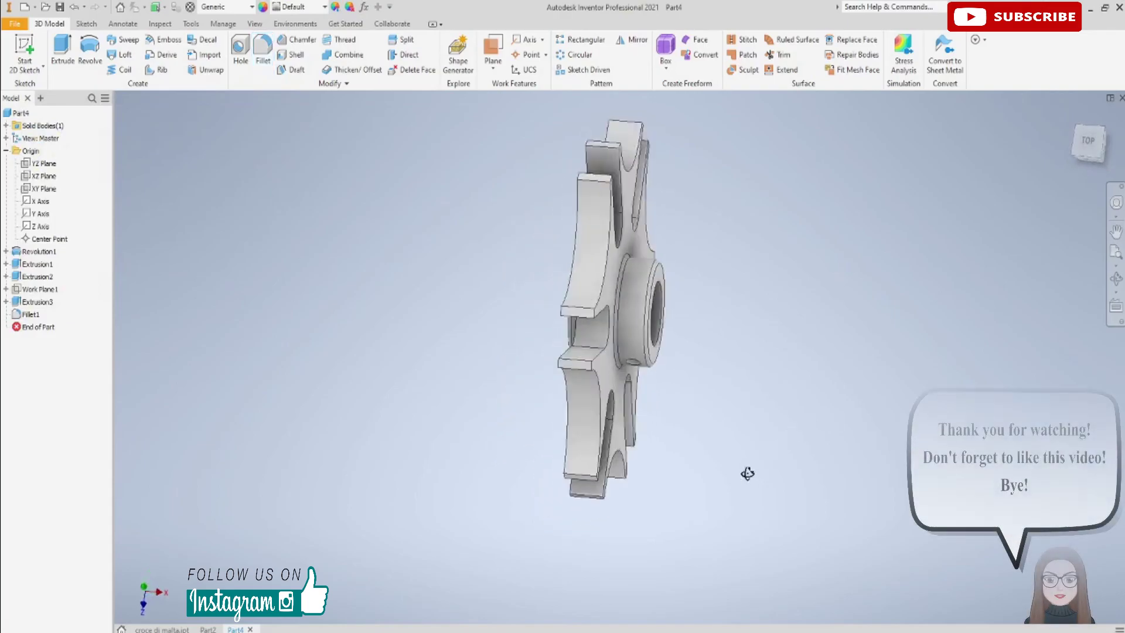